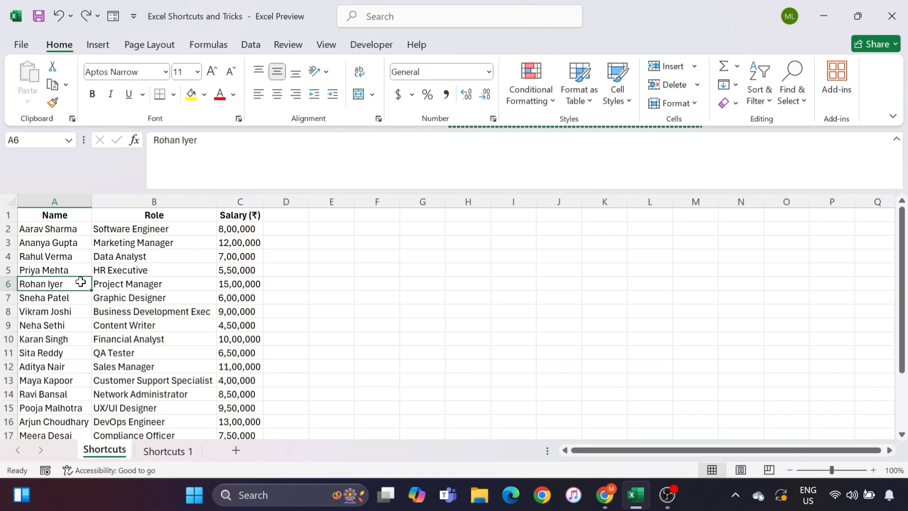
Filter the Role column to show only Administrative Assistant, then turn the filters off
click(171, 256)
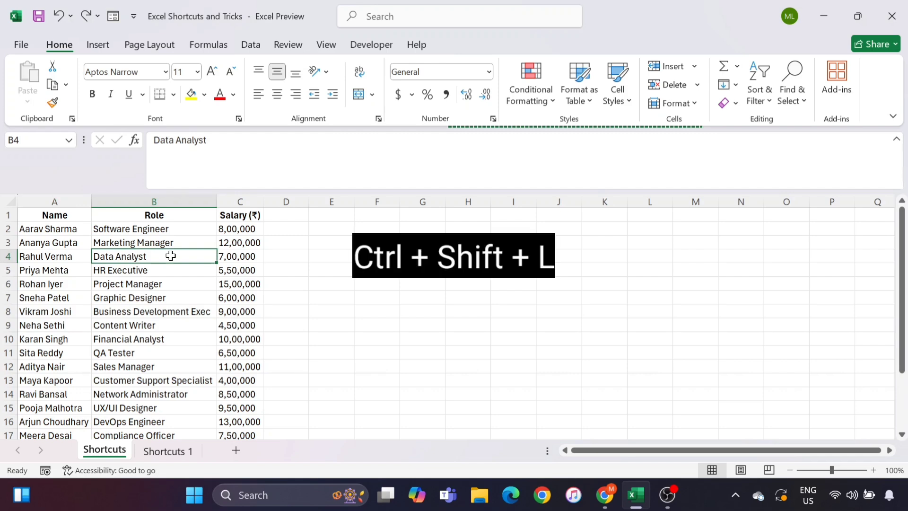
key(ctrl+shift+l)
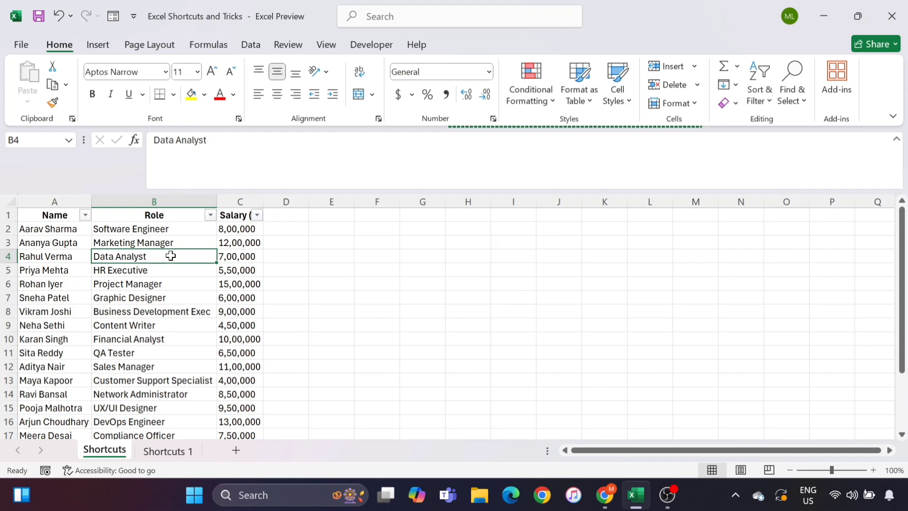
click(210, 215)
click(76, 326)
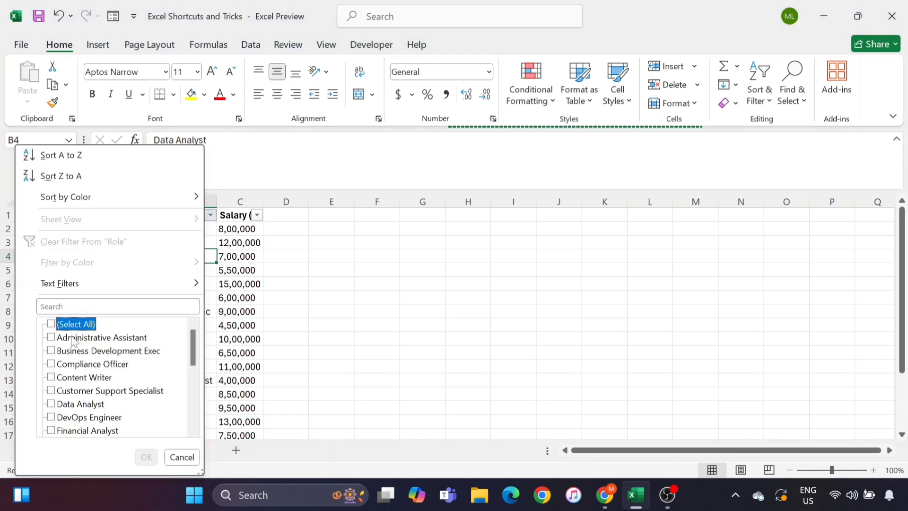
click(74, 339)
click(146, 457)
click(138, 297)
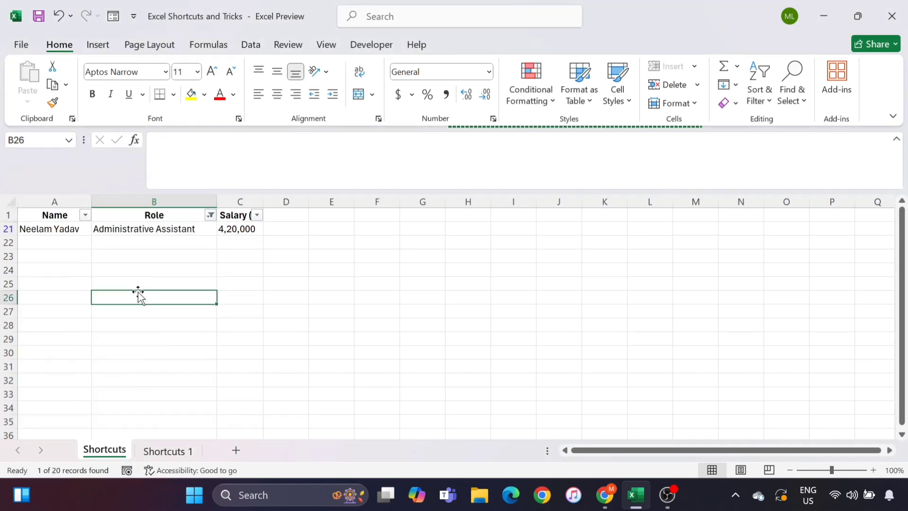
click(167, 230)
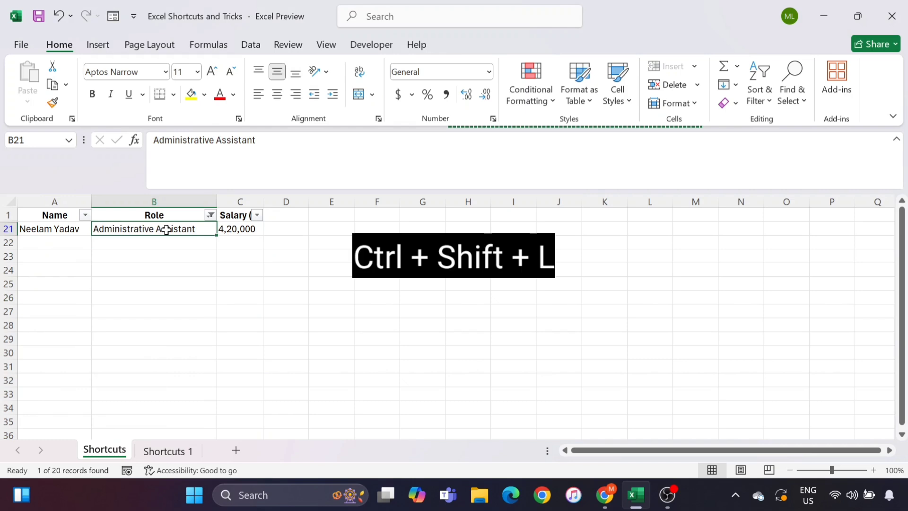
key(ctrl+shift+l)
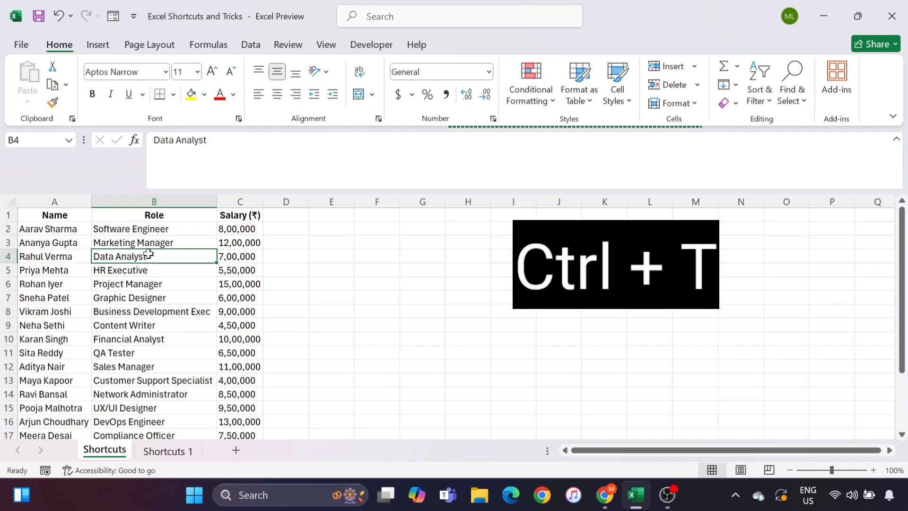
Format the salary data as a table with headers, then convert it back to a normal range
key(ctrl+t)
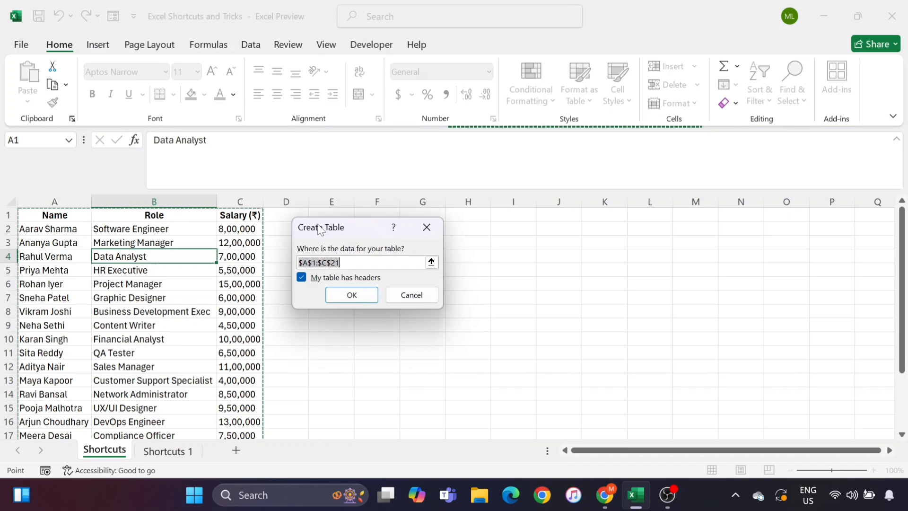
click(351, 295)
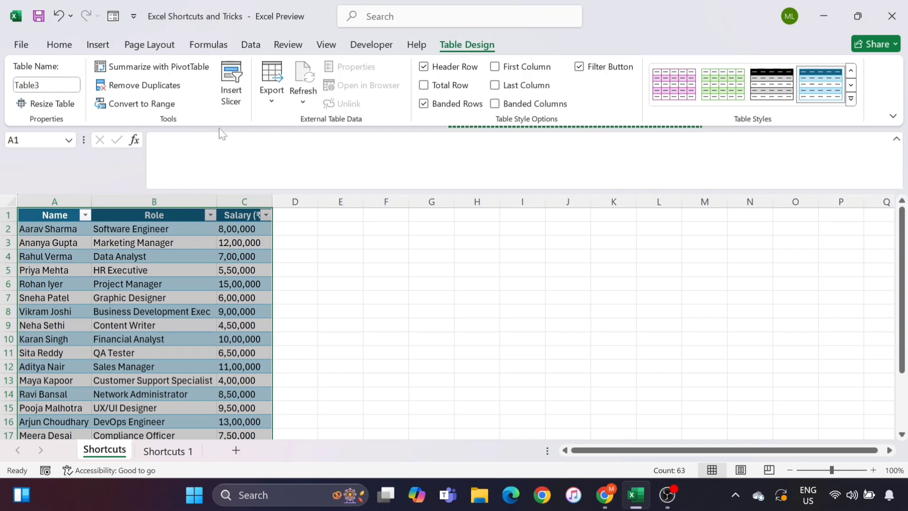
click(129, 109)
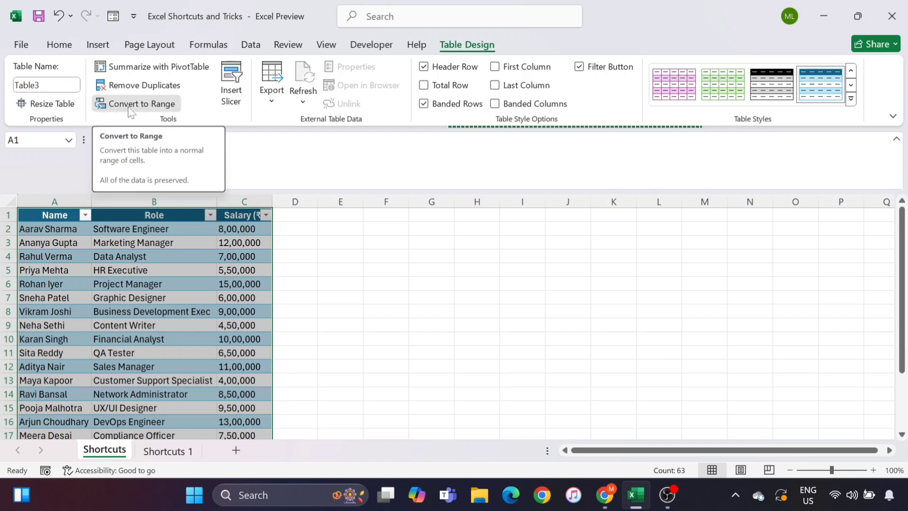
click(433, 285)
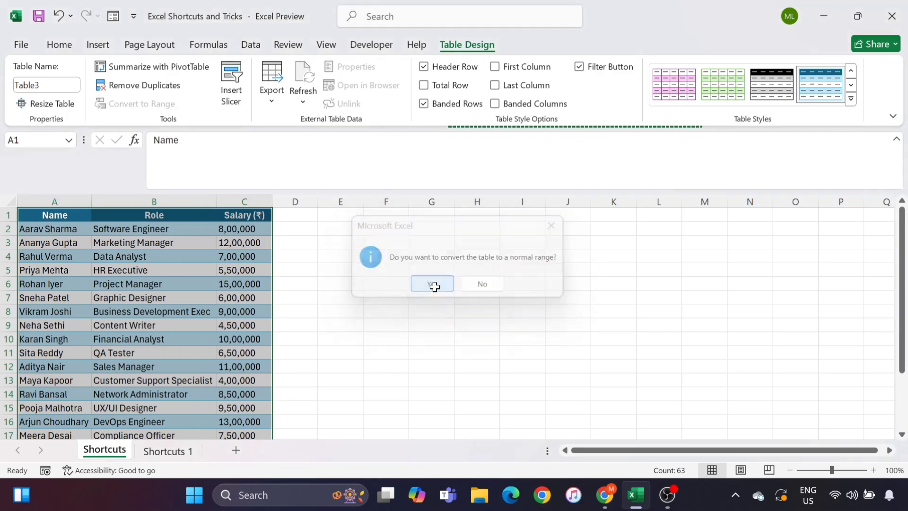
Switch to the Shortcuts 1 sheet
click(162, 268)
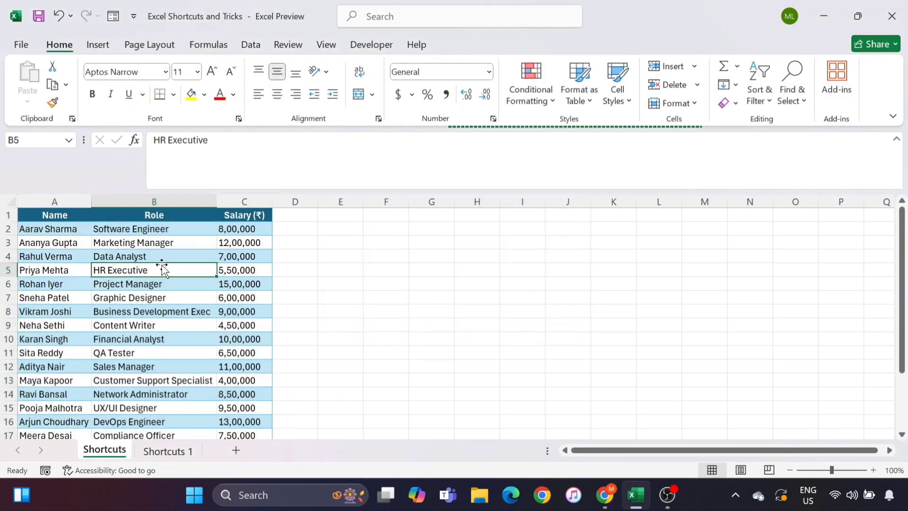
click(169, 314)
click(167, 452)
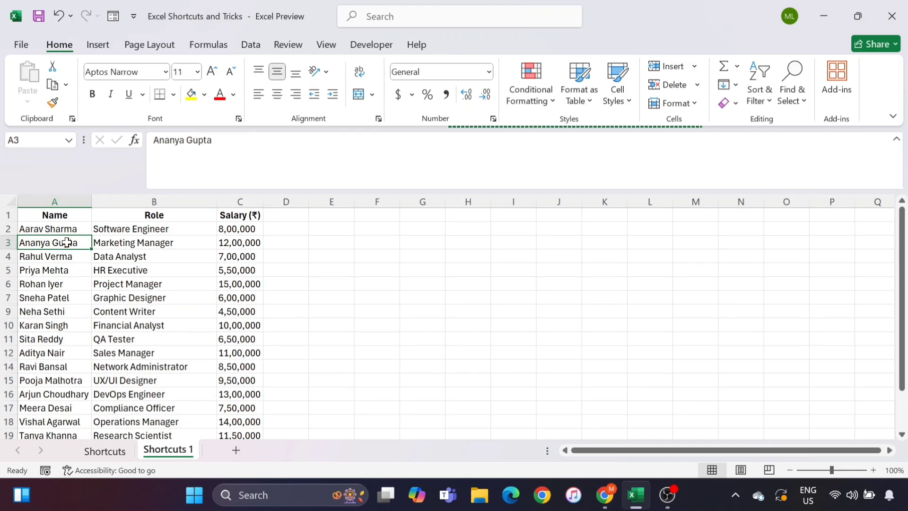
scroll(67, 242, down, 16)
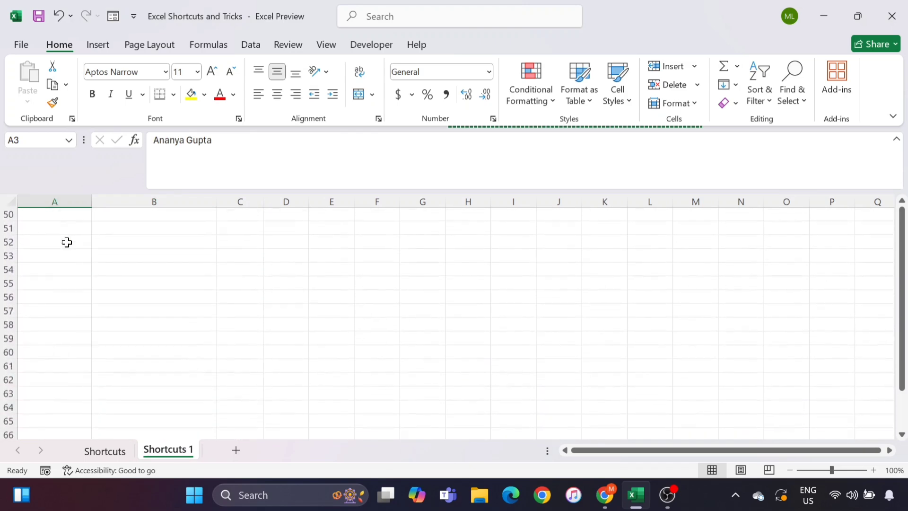
scroll(67, 242, up, 16)
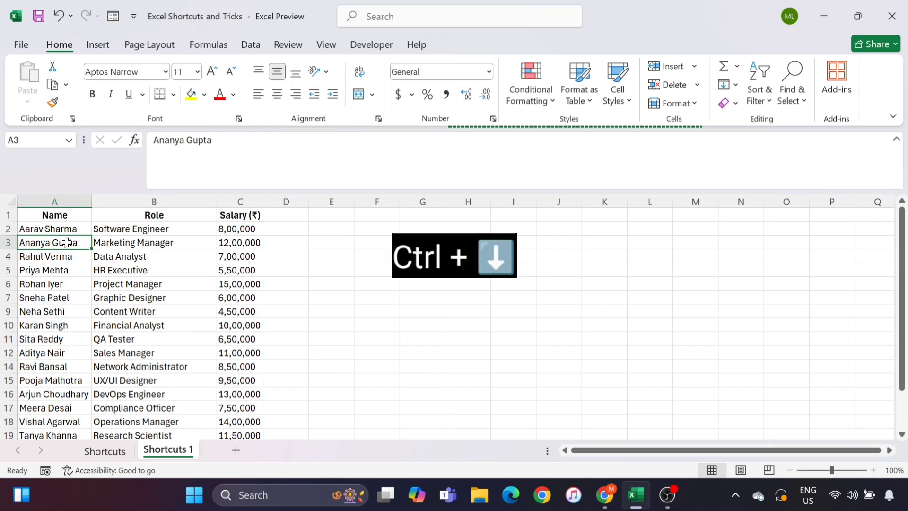
key(ctrl+Down)
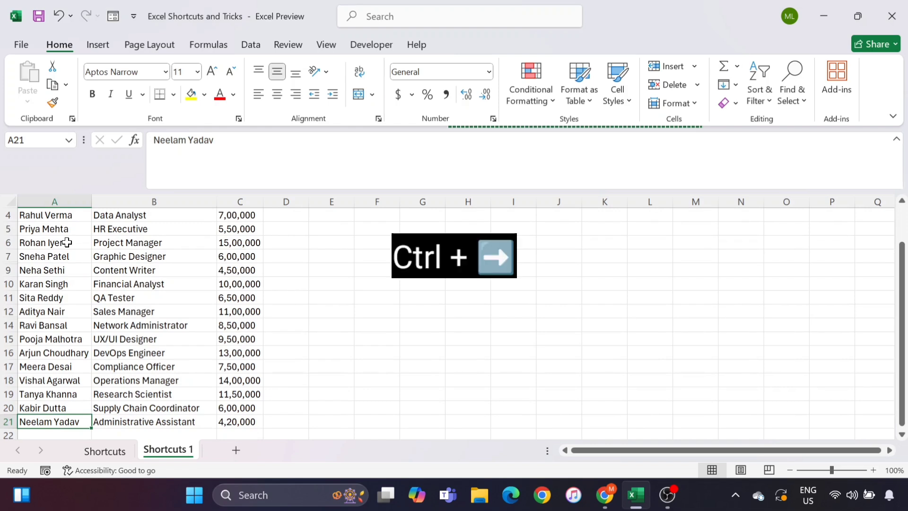
key(ctrl+Right)
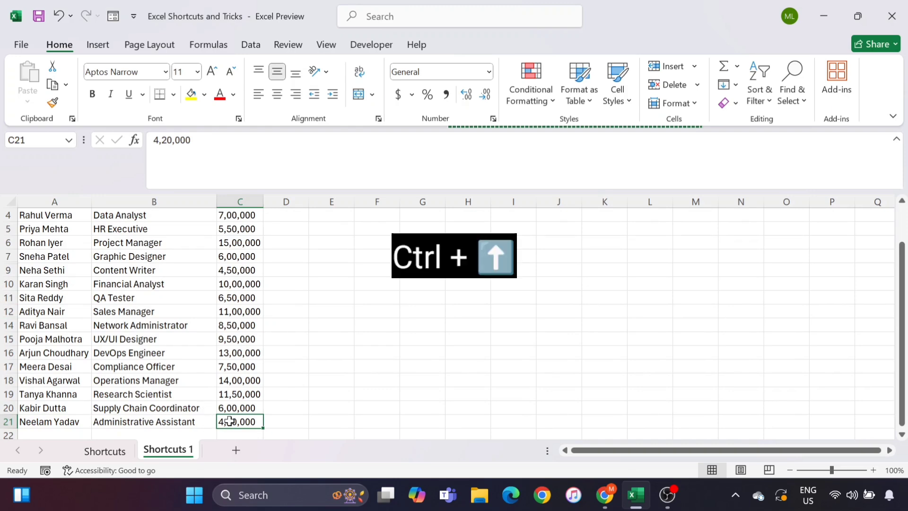
key(ctrl+Up)
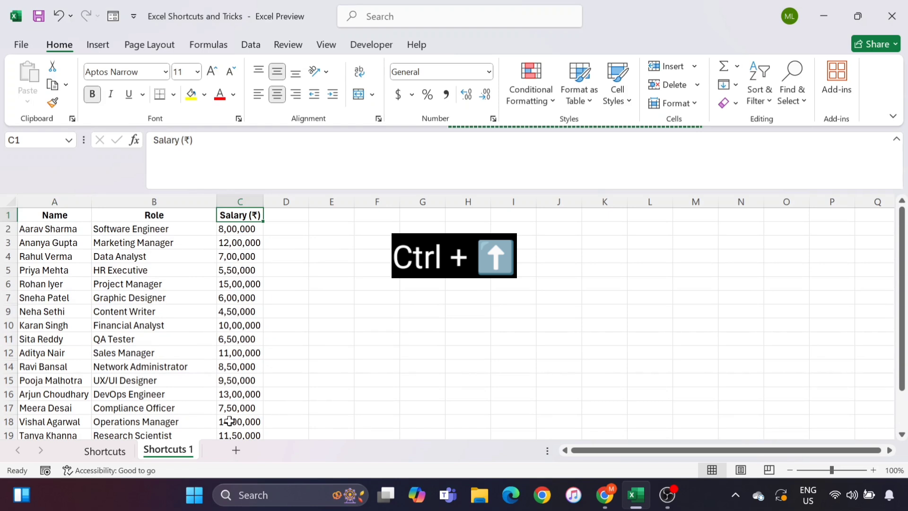
key(ctrl+Left)
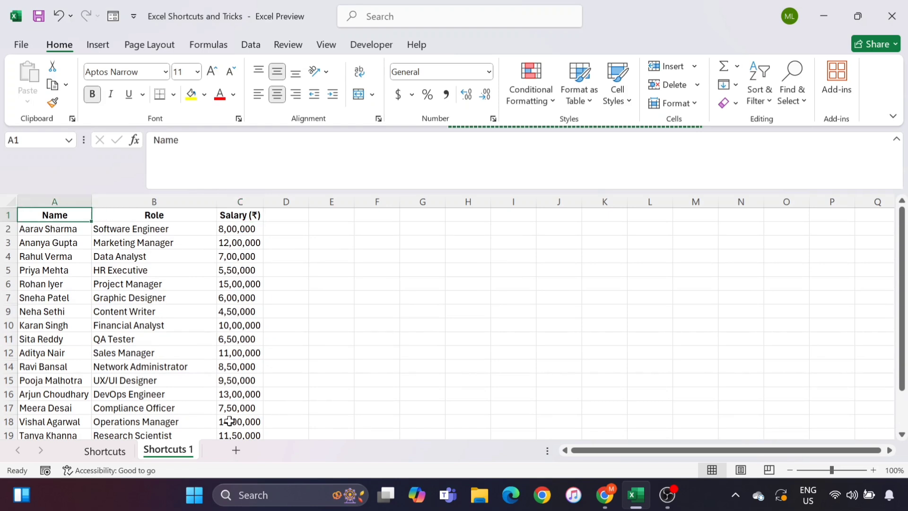
key(ctrl+Down)
key(ctrl+Right)
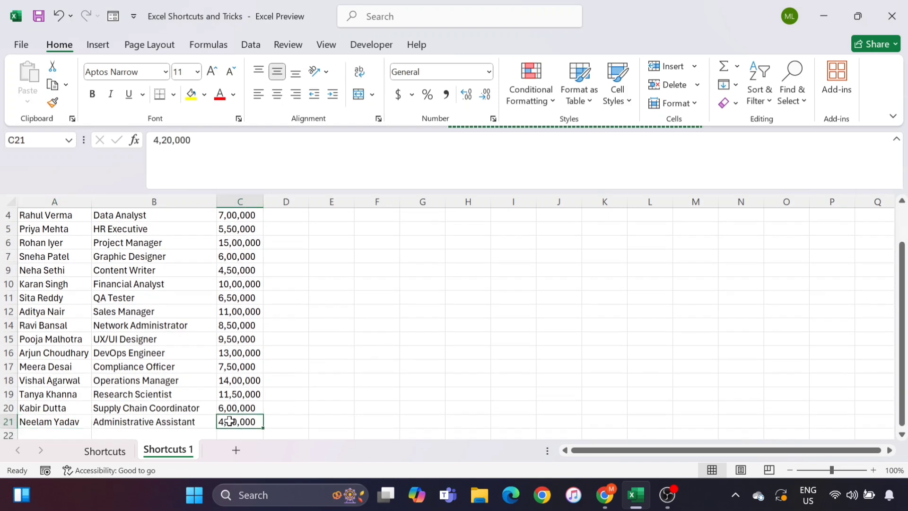
key(ctrl+Up)
key(ctrl+Left)
key(ctrl+Down)
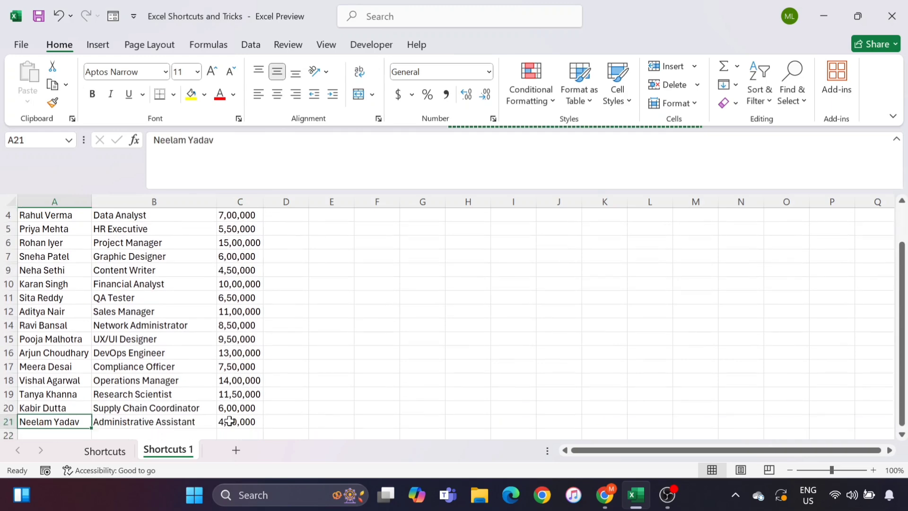
key(Right)
key(ctrl+Up)
key(ctrl+Left)
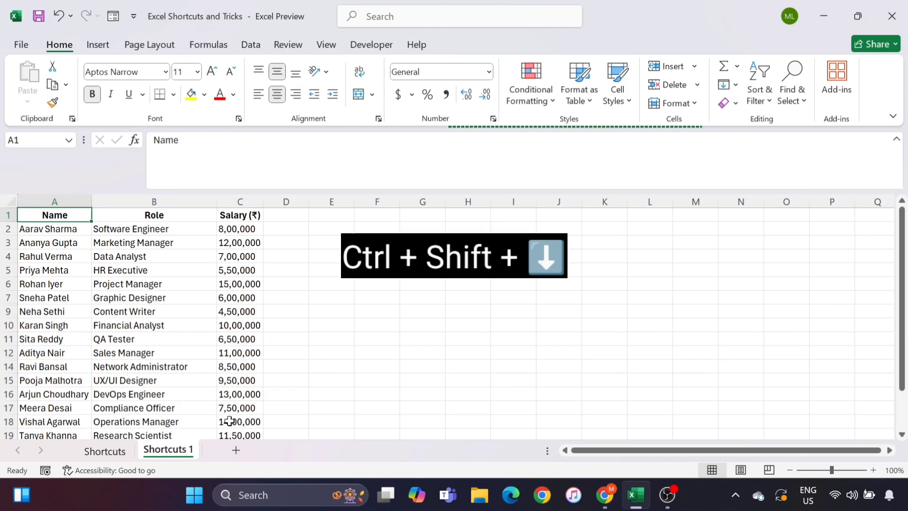
key(ctrl+shift+Down)
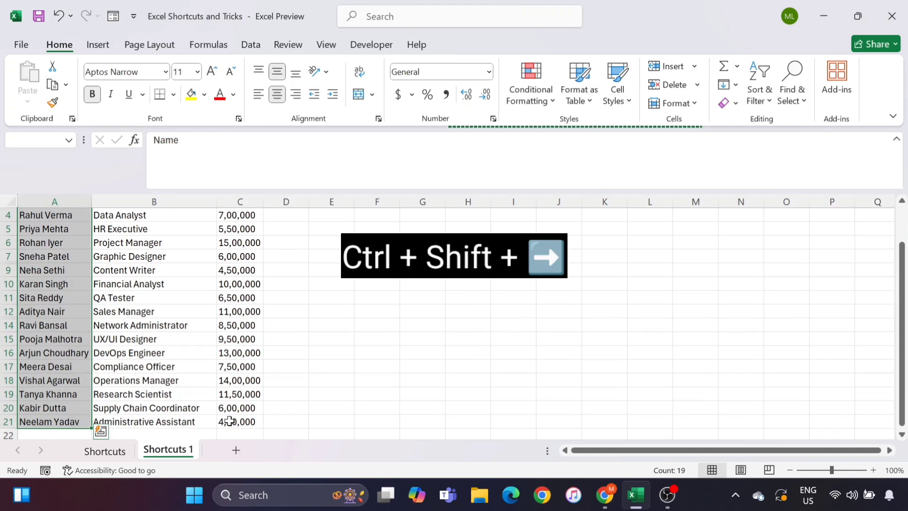
key(ctrl+shift+Right)
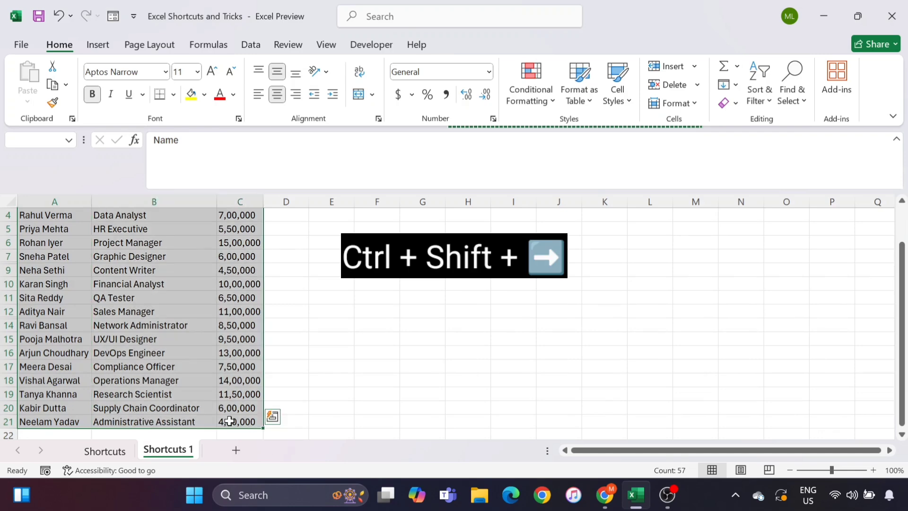
key(ctrl+Home)
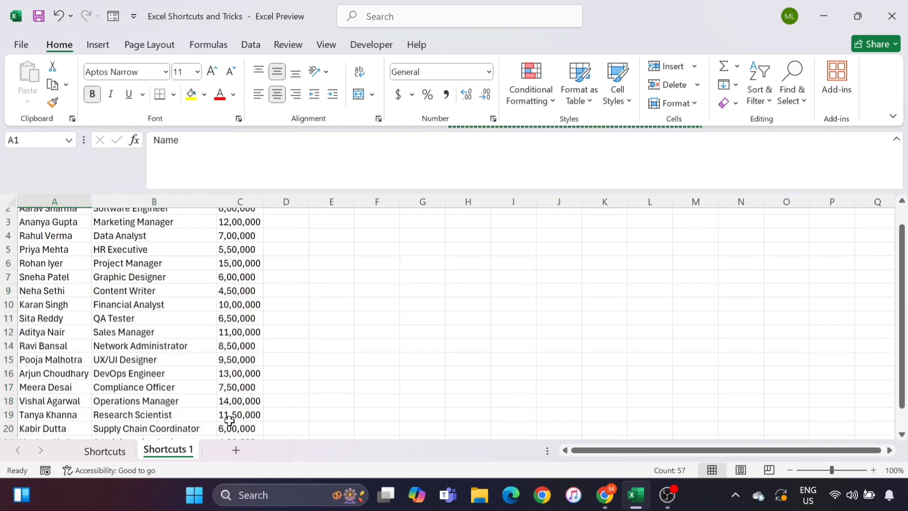
key(ctrl+shift+End)
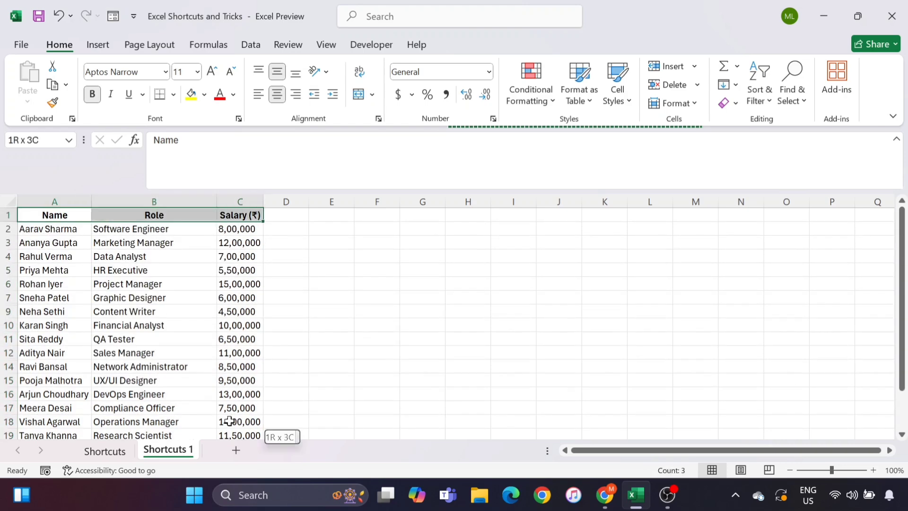
key(ctrl+Home)
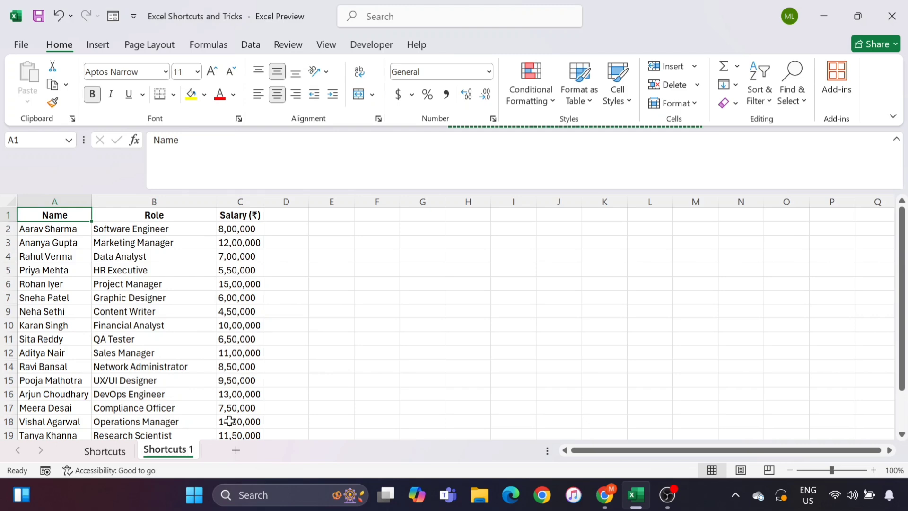
Select salaries C2:C21 and apply the Number category in Format Cells (Ctrl+1)
key(Down)
key(Right)
key(Right)
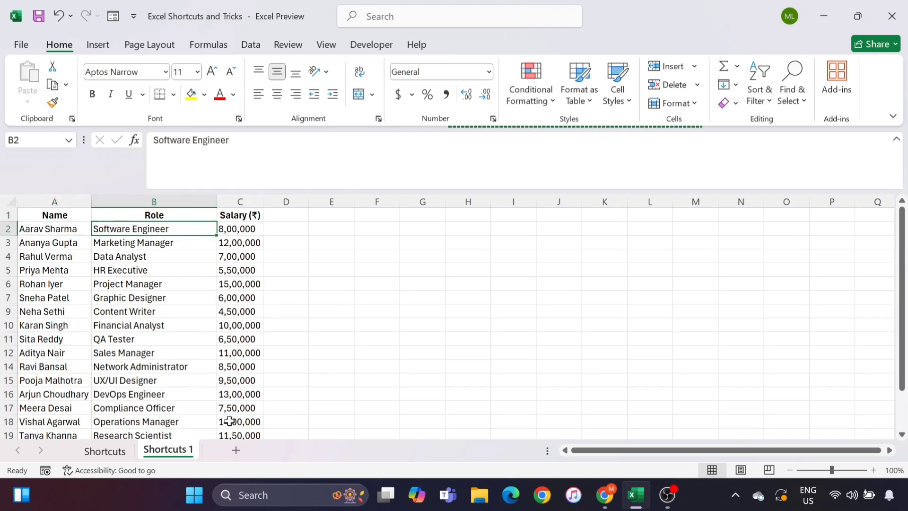
key(Left)
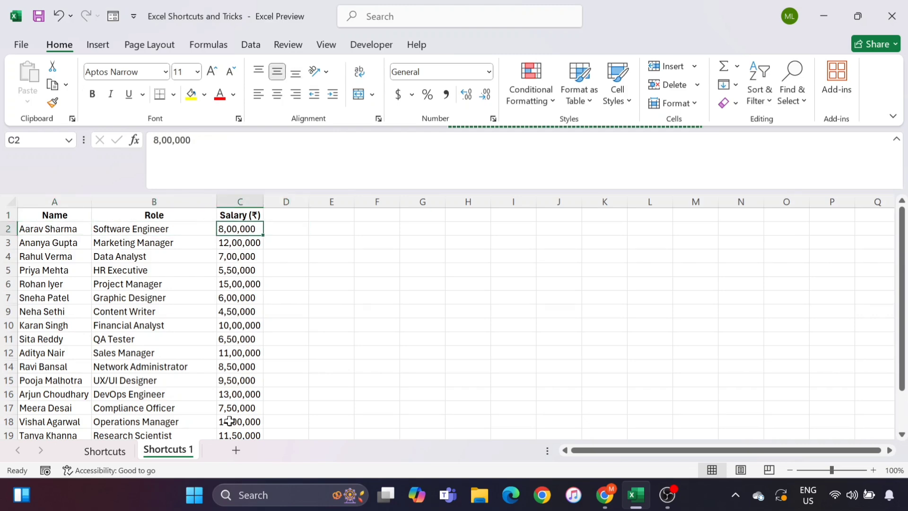
key(ctrl+shift+Down)
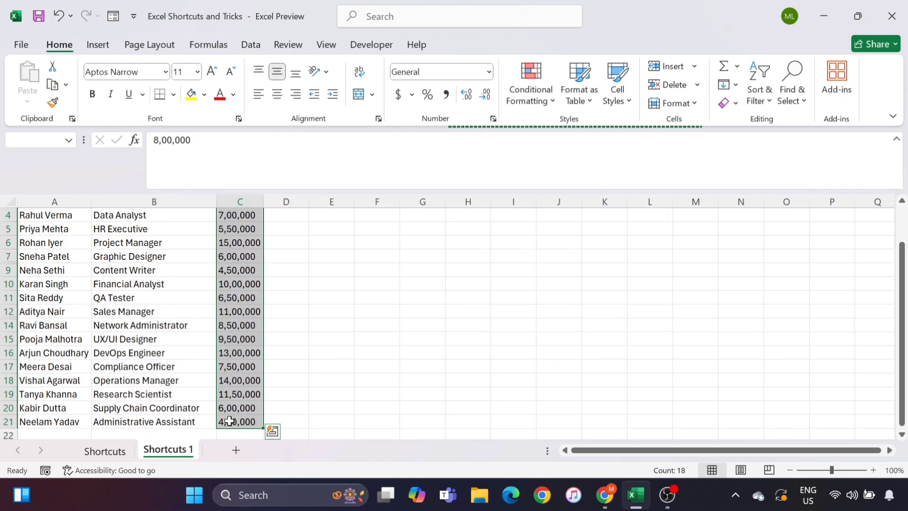
key(ctrl+1)
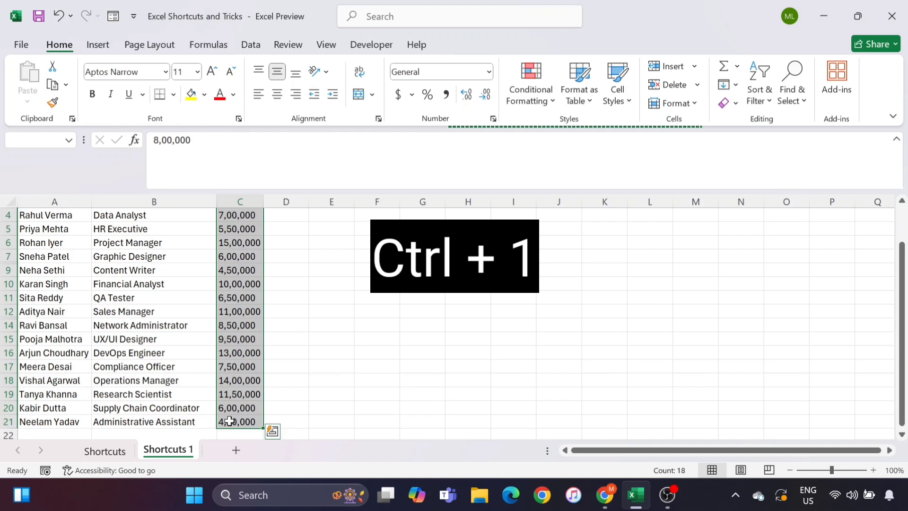
scroll(229, 421, up, 1)
key(ctrl+1)
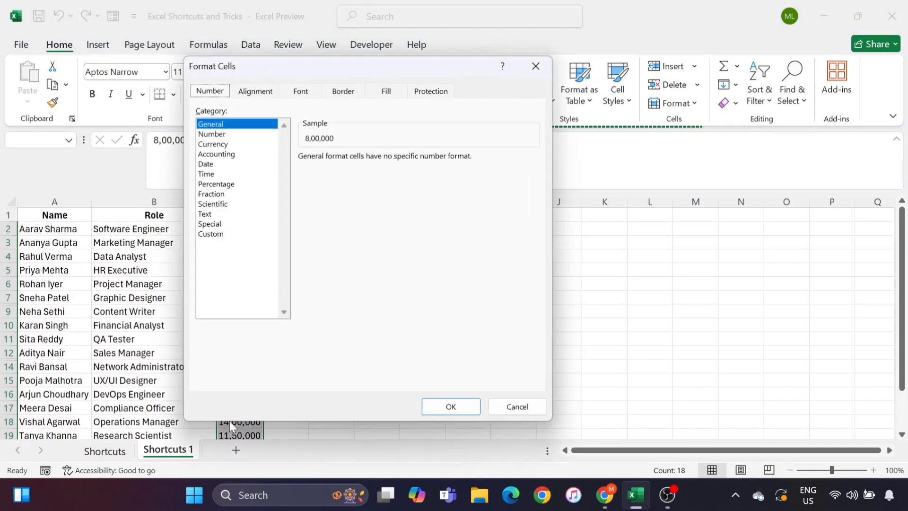
click(217, 135)
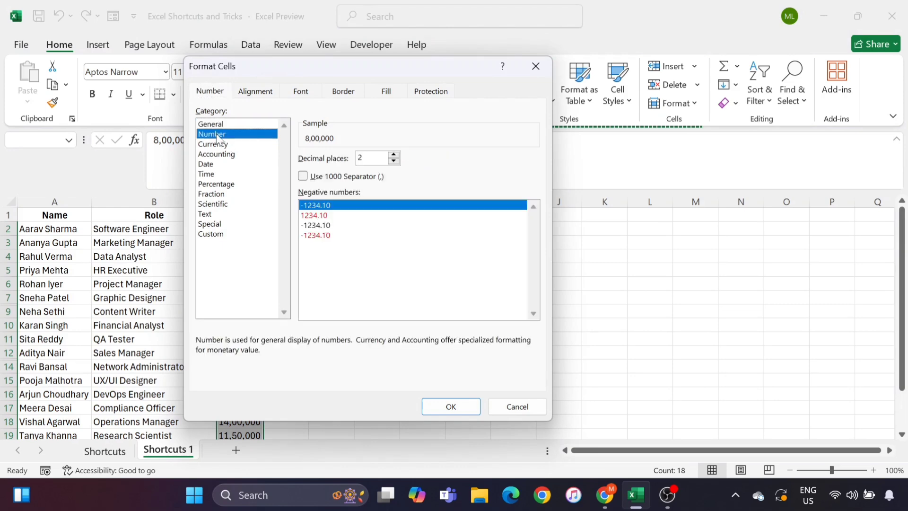
click(439, 407)
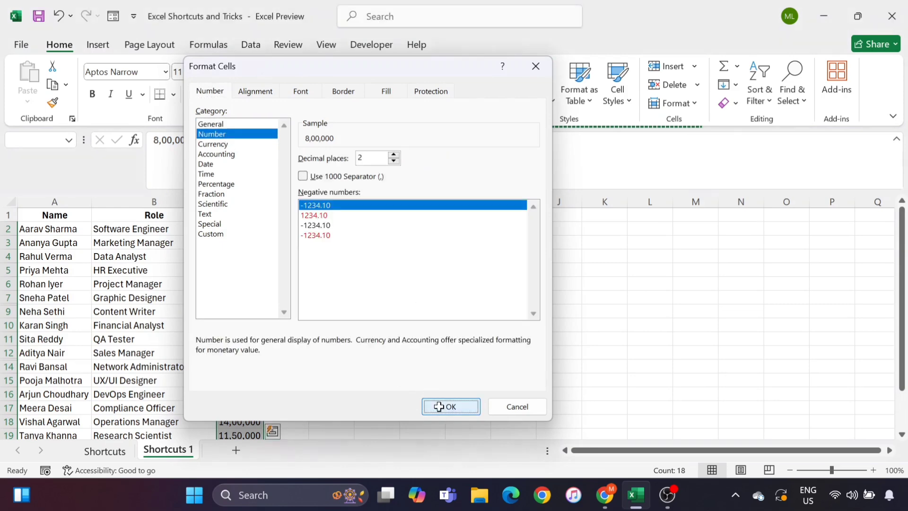
click(231, 268)
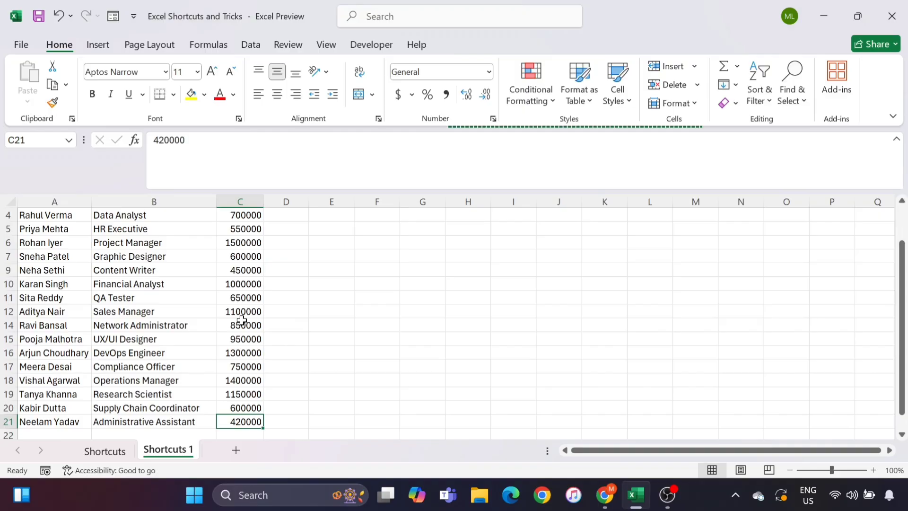
AutoSum the salaries into C22 as =SUM(C2:C21), totalling 17270000.00
key(Down)
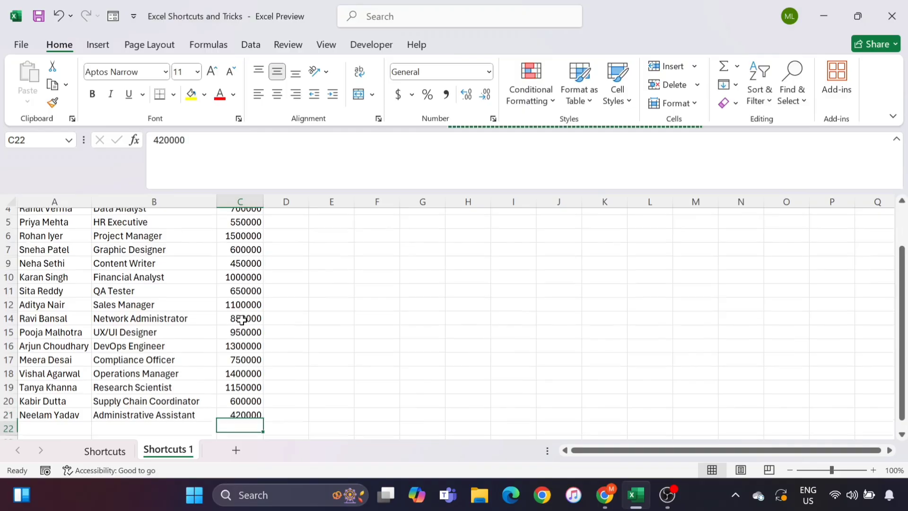
key(ctrl+Up)
key(ctrl+Up)
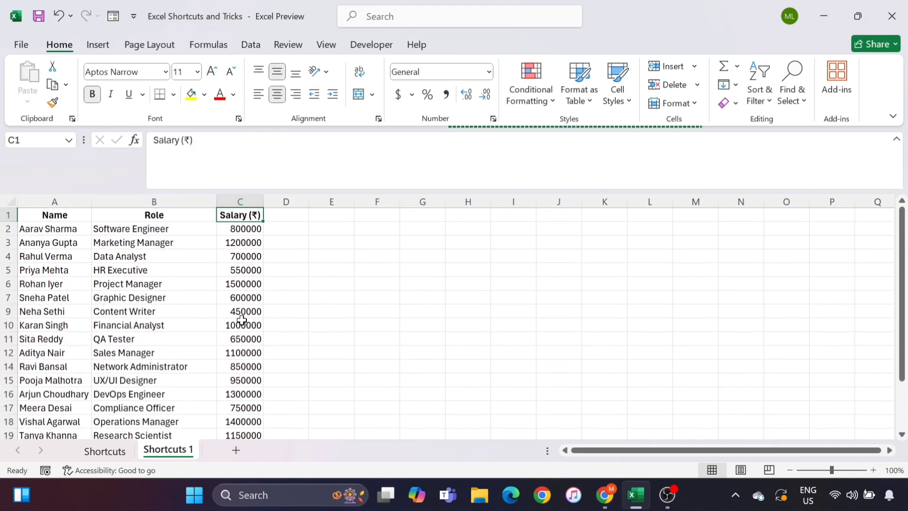
key(Down)
key(ctrl+Down)
key(Up)
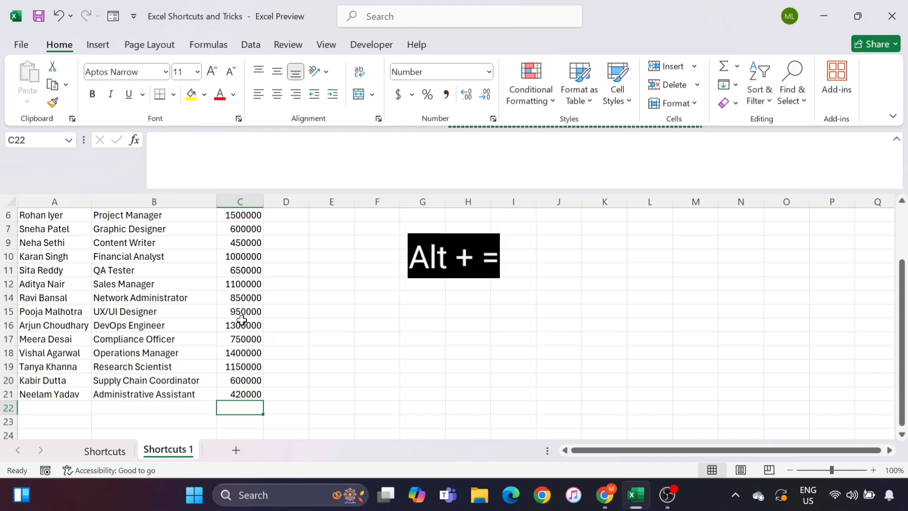
key(alt+equal)
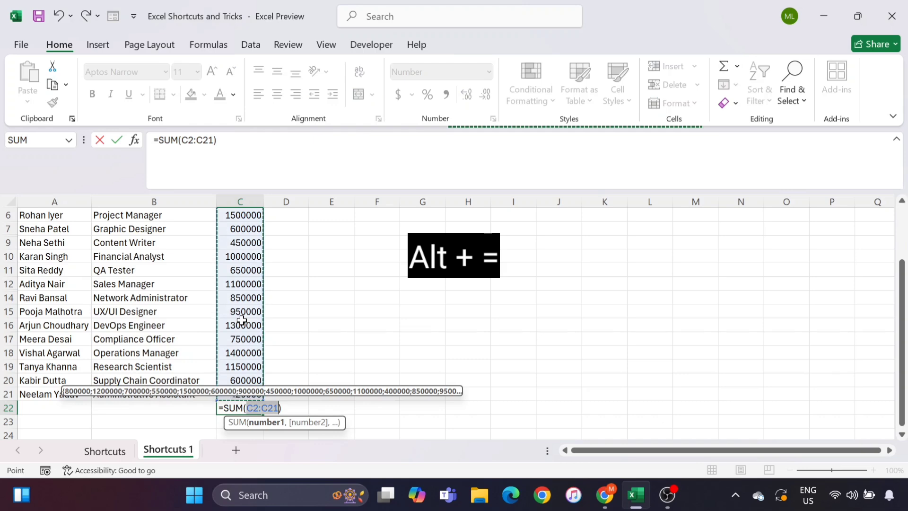
scroll(242, 320, up, 2)
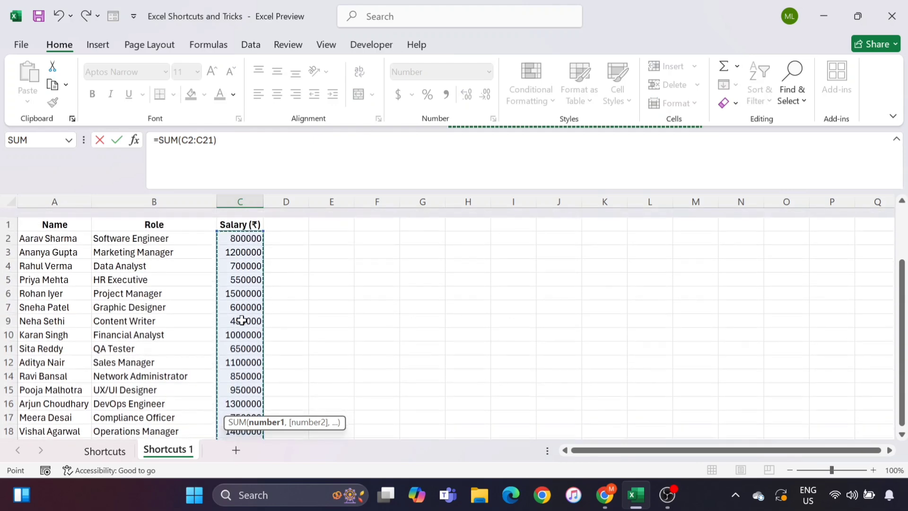
scroll(241, 320, down, 3)
scroll(242, 320, down, 1)
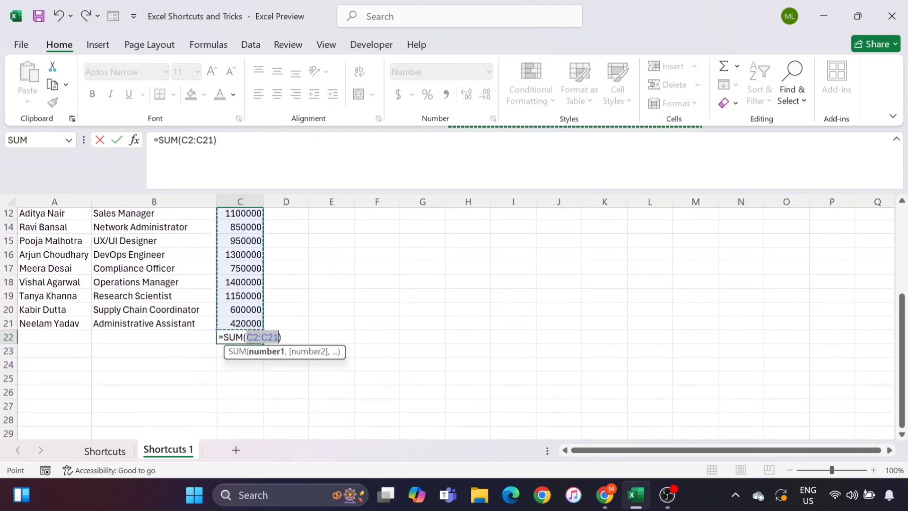
key(Return)
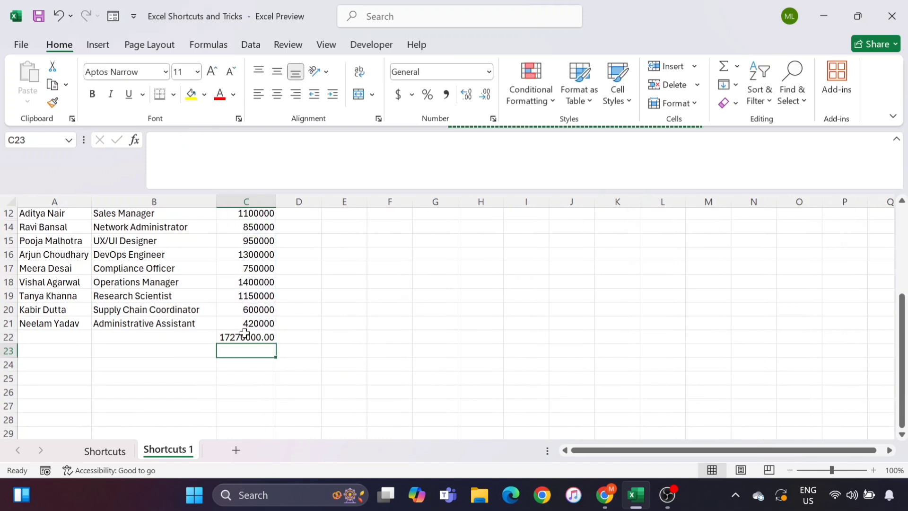
click(244, 333)
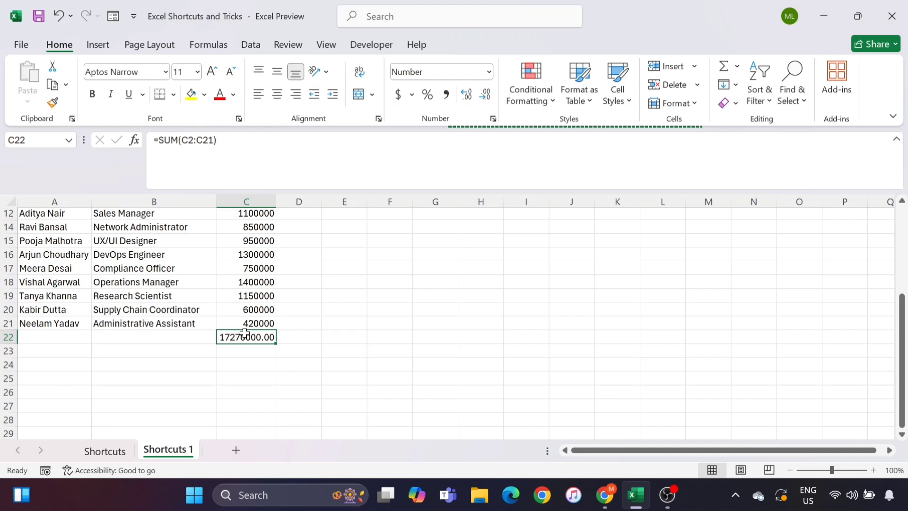
Copy the C22 total and paste it into F22, producing =SUM(F2:F21) showing 0.00
key(Left)
key(Right)
key(ctrl+c)
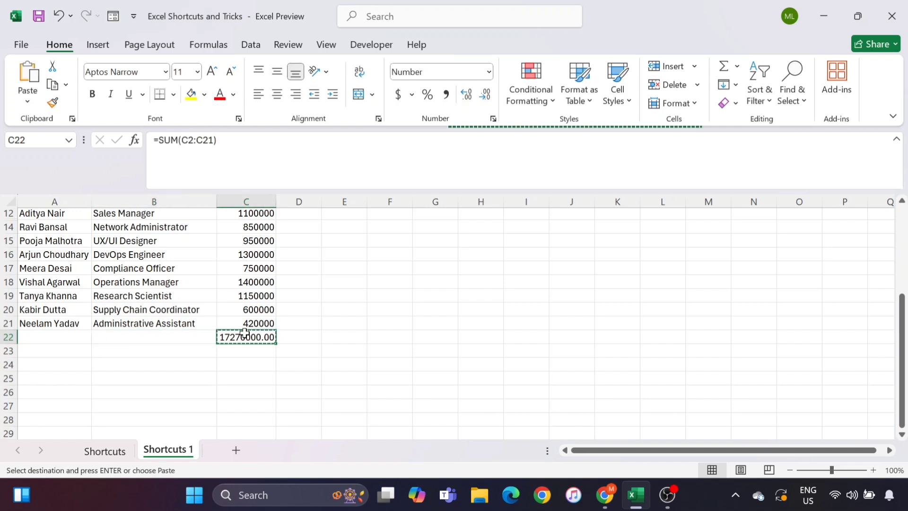
key(Right)
key(Right)
key(Right)
key(ctrl+v)
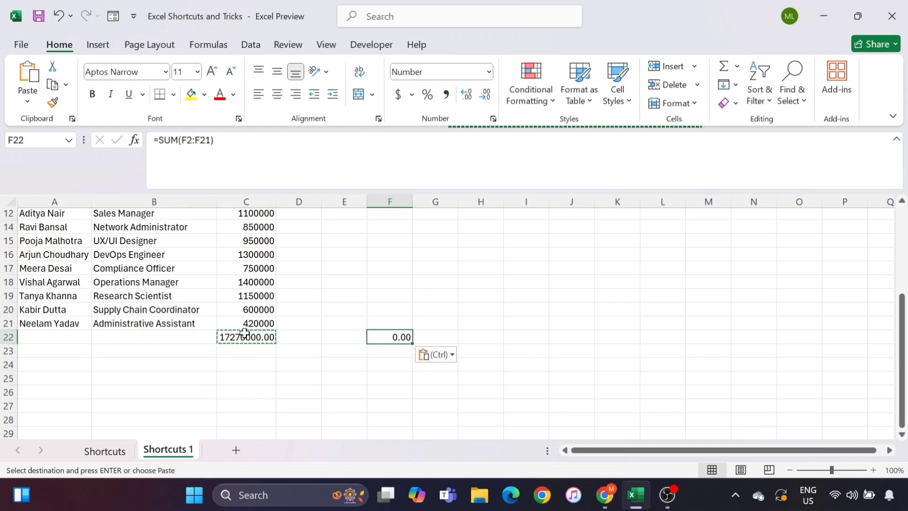
key(Right)
key(Left)
key(Left)
key(Left)
key(Left)
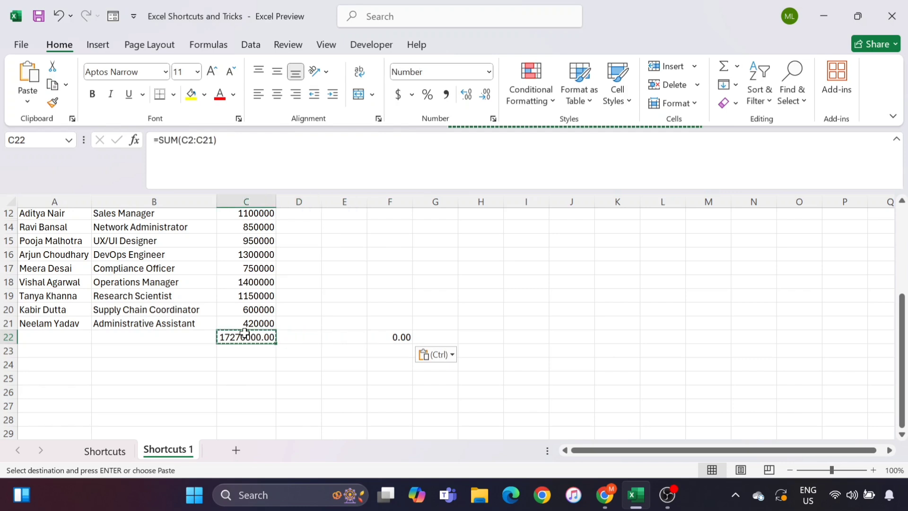
key(ctrl+c)
key(Right)
key(Right)
key(Right)
key(Right)
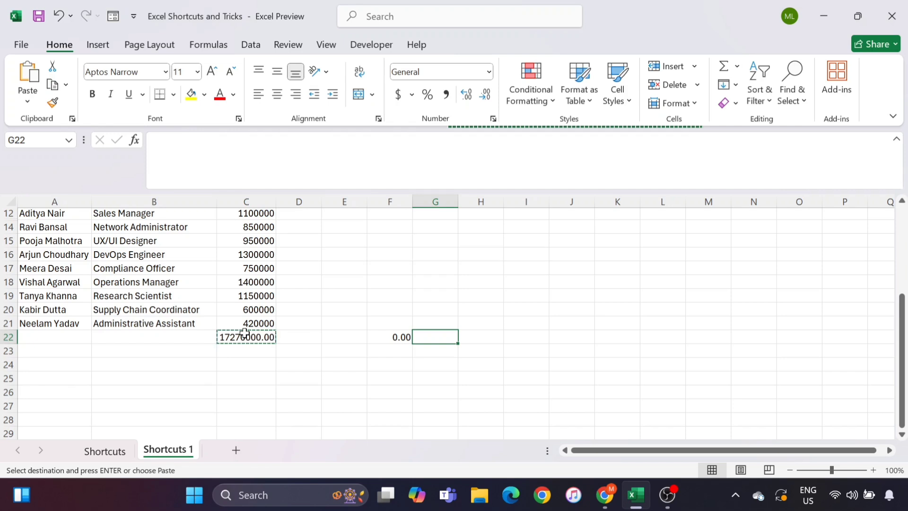
Paste Special the copied total into G22 as Values only, giving 17270000
key(ctrl+alt+v)
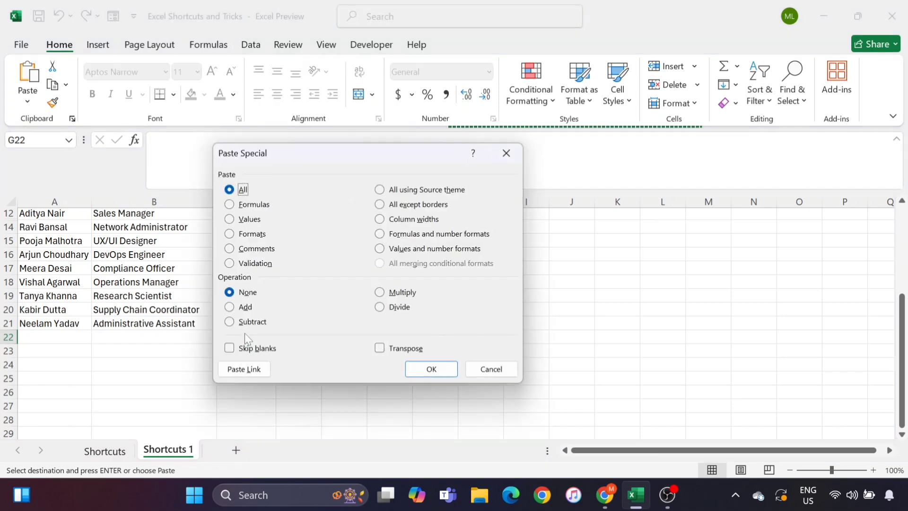
click(231, 220)
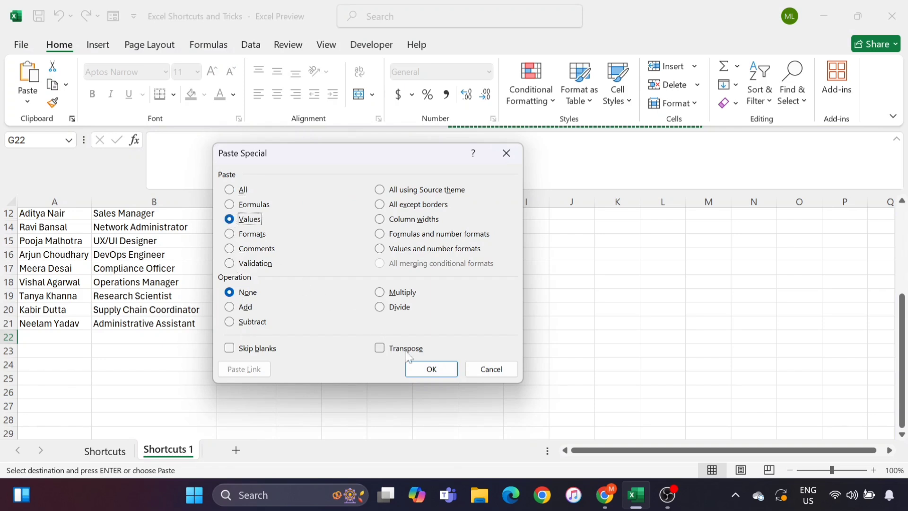
click(431, 369)
click(431, 370)
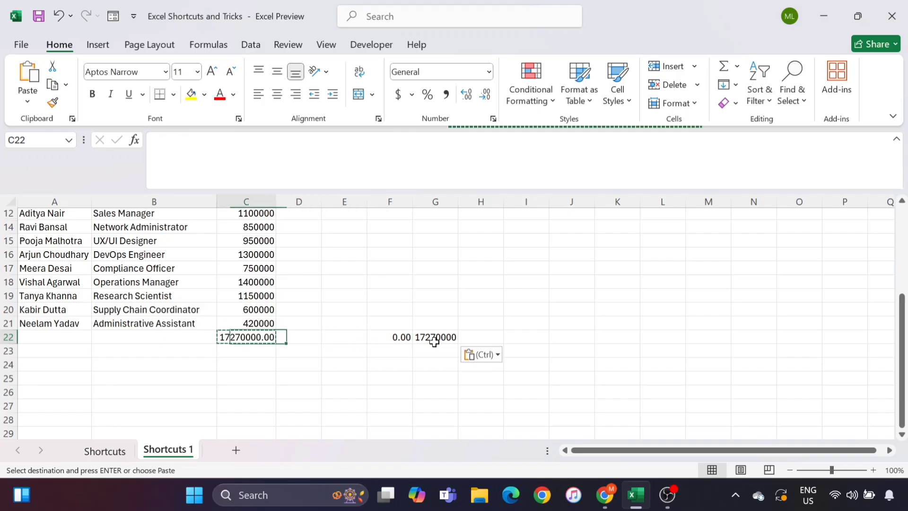
Move to cell A2 holding the first employee's name
key(Left)
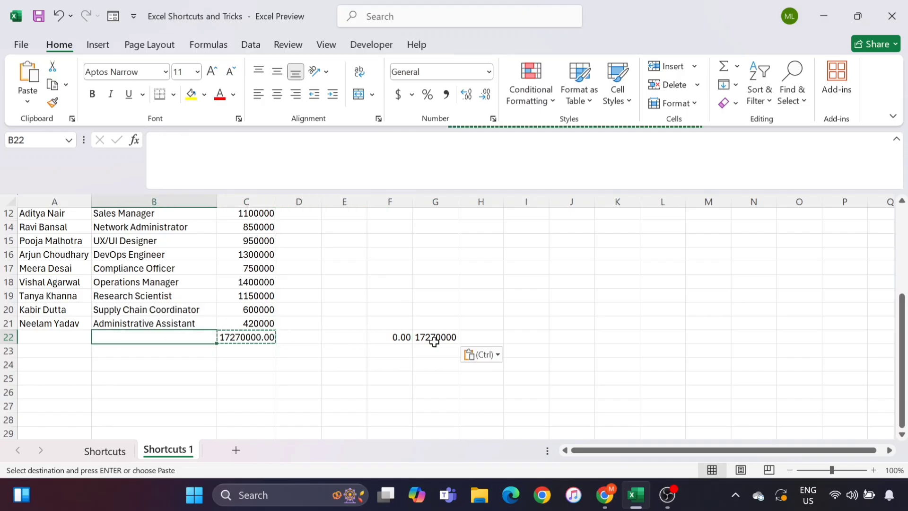
key(Up)
key(Up)
key(Up)
key(Up)
key(Up)
key(Up)
key(Up)
key(Up)
key(Up)
key(Down)
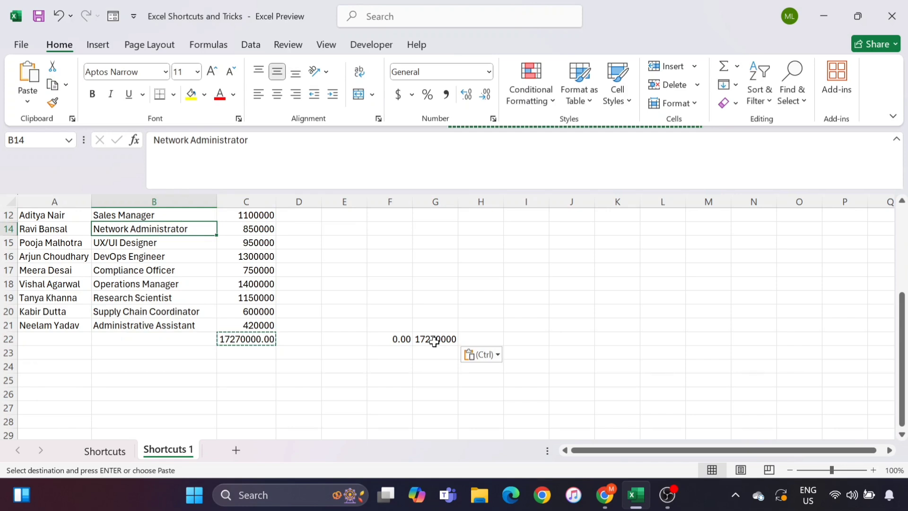
key(Down)
key(ctrl+Up)
key(Down)
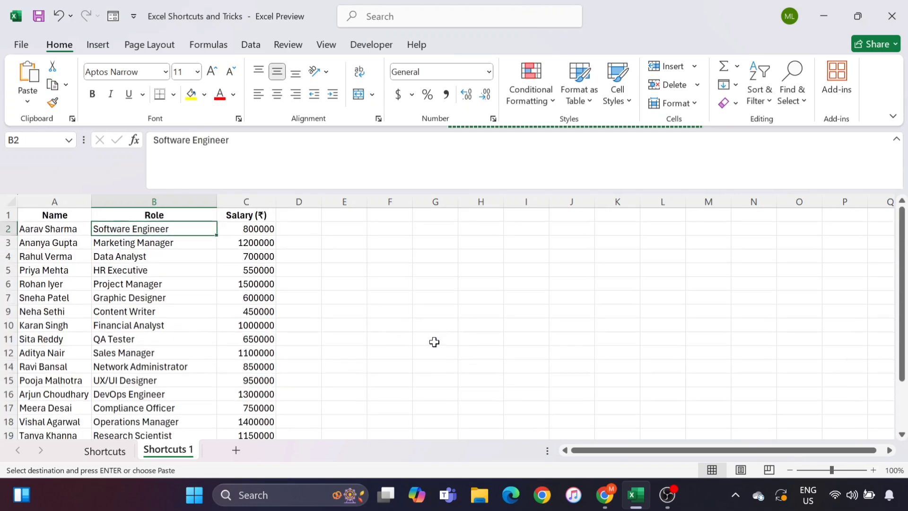
key(Left)
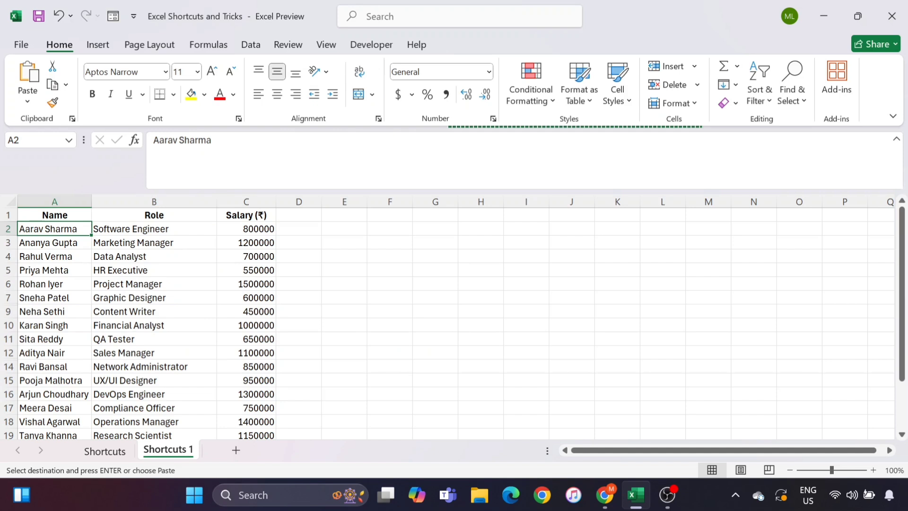
click(217, 177)
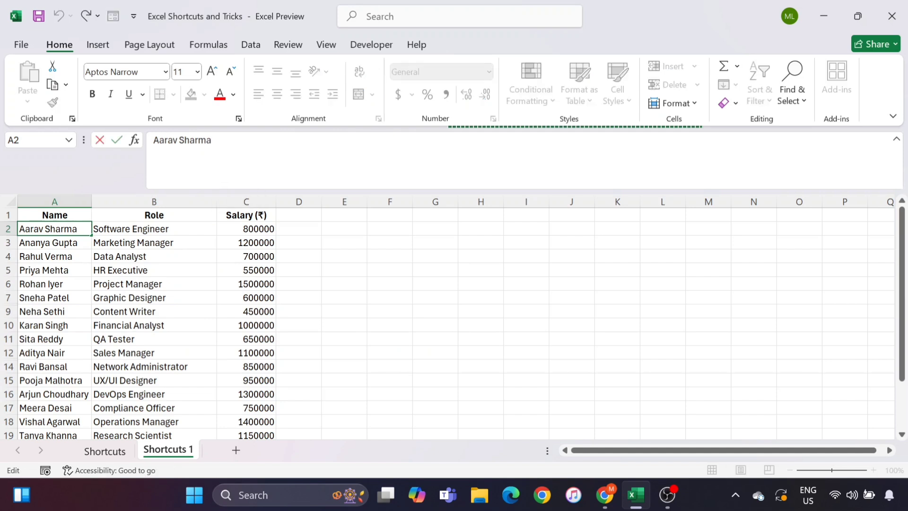
key(Escape)
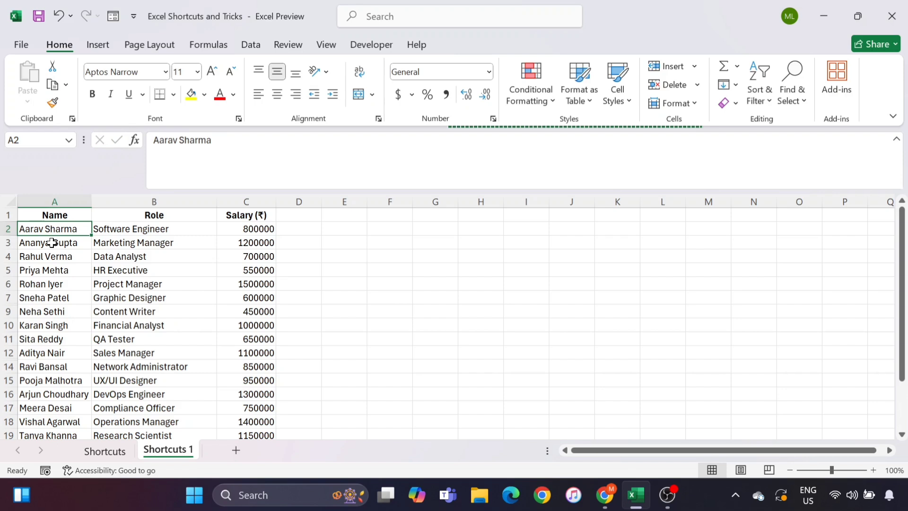
Add a second line 'eeeeeeeeerree' beneath the name in A2 using Alt+Enter line breaks
key(F2)
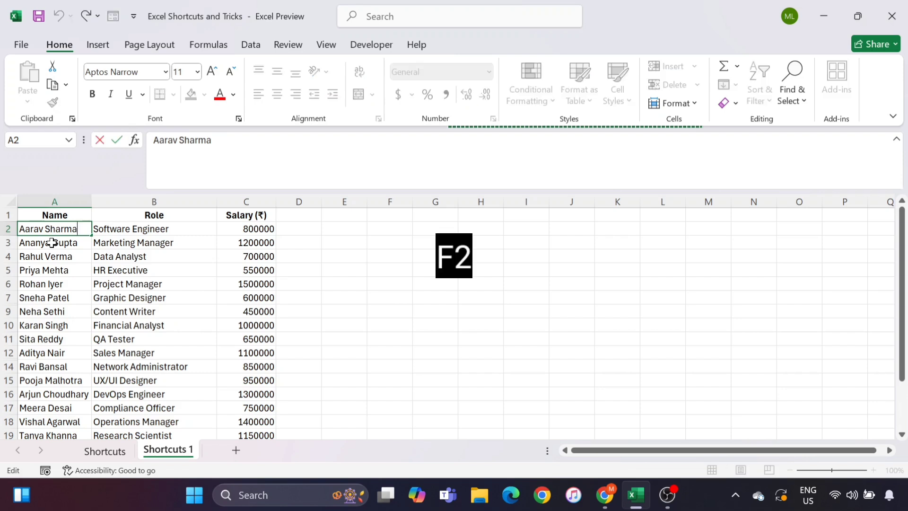
key(alt+Return)
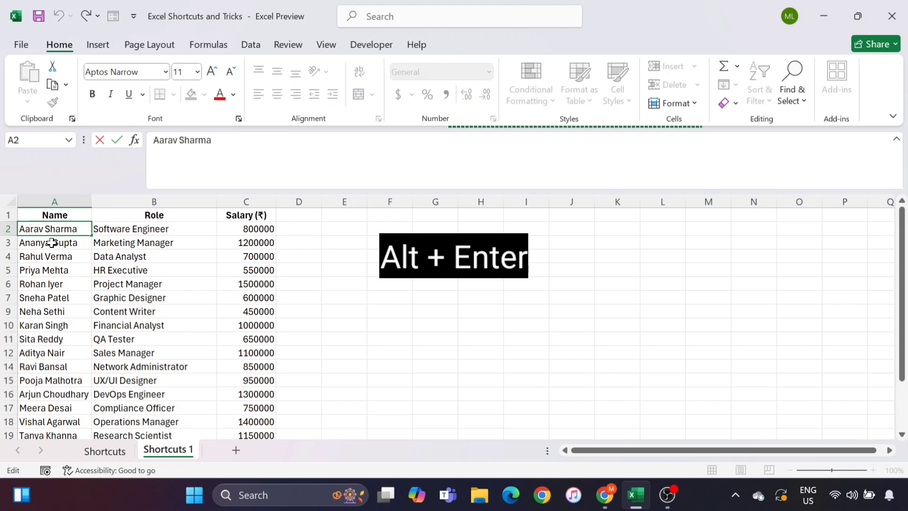
key(alt+Return)
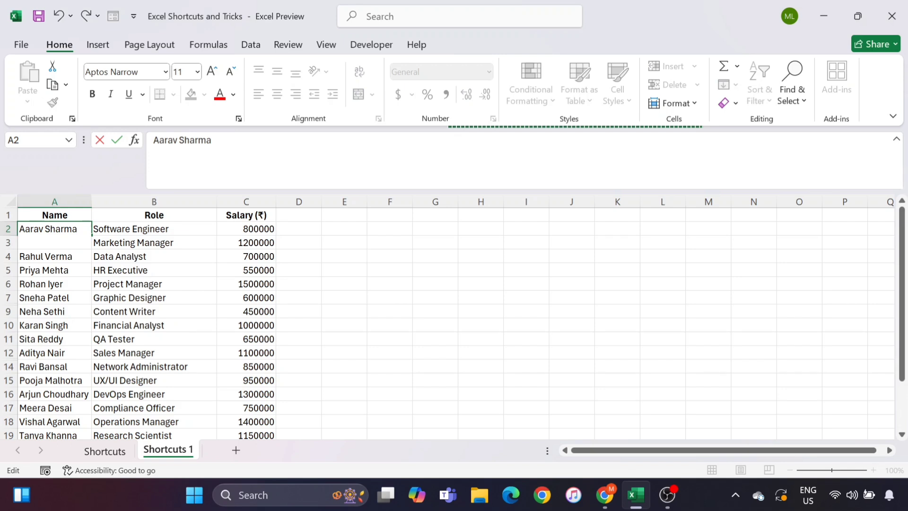
text(eeeeeee)
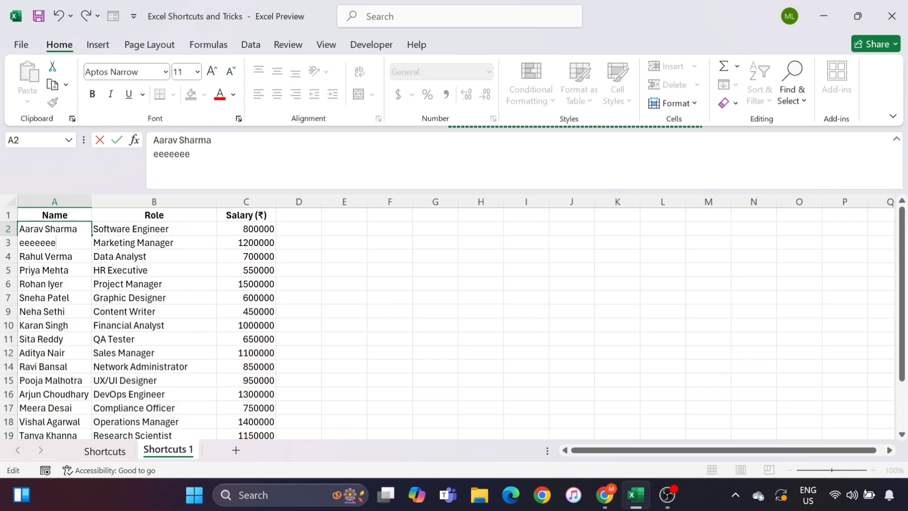
text(eerreeeee)
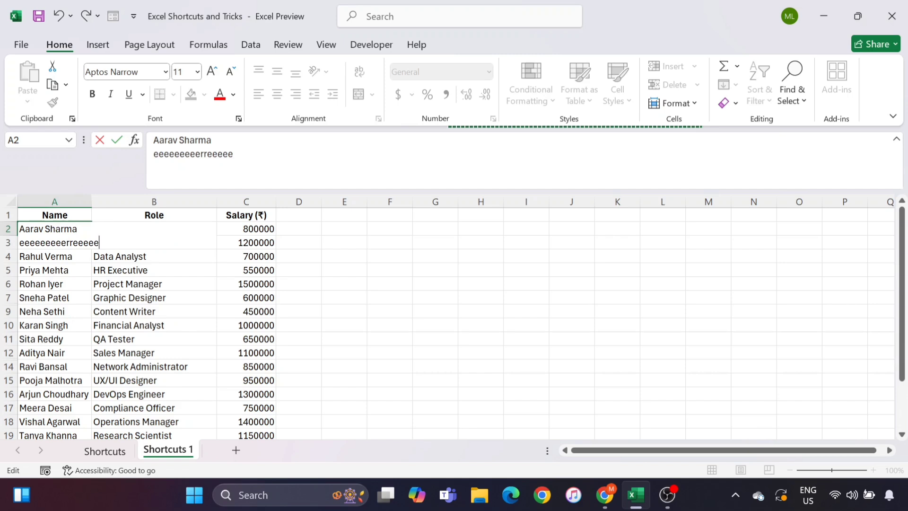
key(alt+Return)
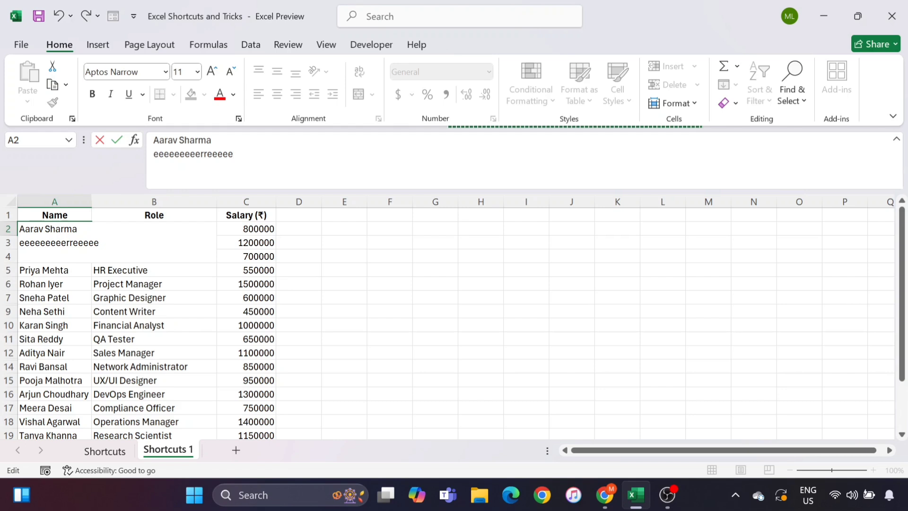
key(alt+Return)
key(alt+Return)
key(alt+Return)
key(alt+Return)
key(alt+Return)
key(alt+Return)
key(alt+Return)
key(BackSpace)
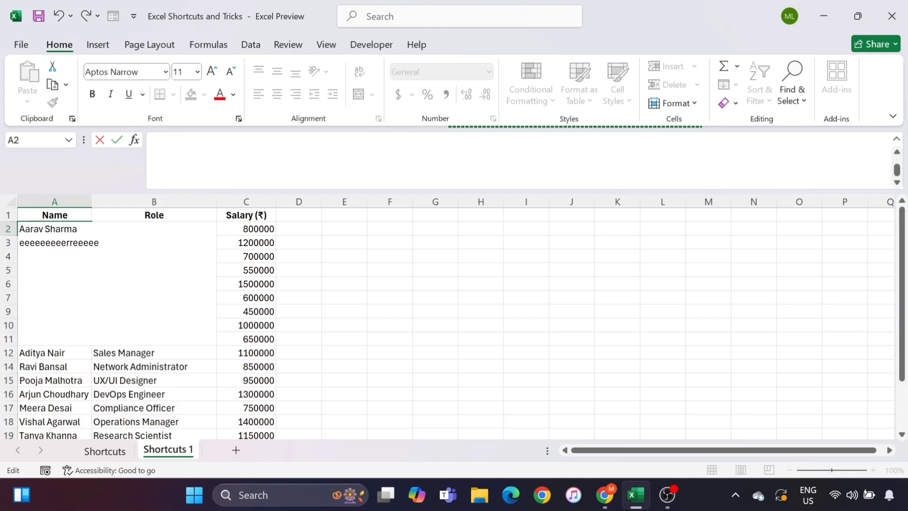
key(BackSpace)
key(BackSpace)
key(BackSpace)
key(BackSpace)
key(BackSpace)
key(BackSpace)
key(BackSpace)
key(BackSpace)
key(BackSpace)
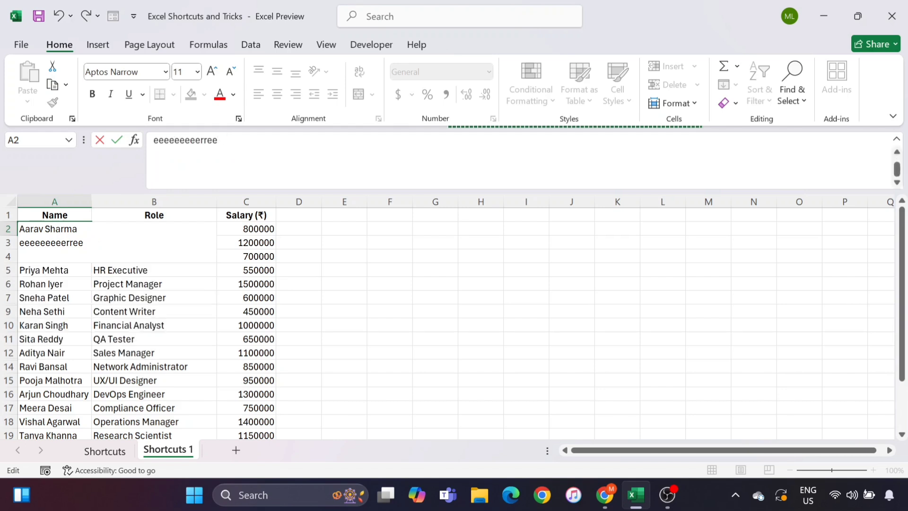
drag(148, 298, 137, 297)
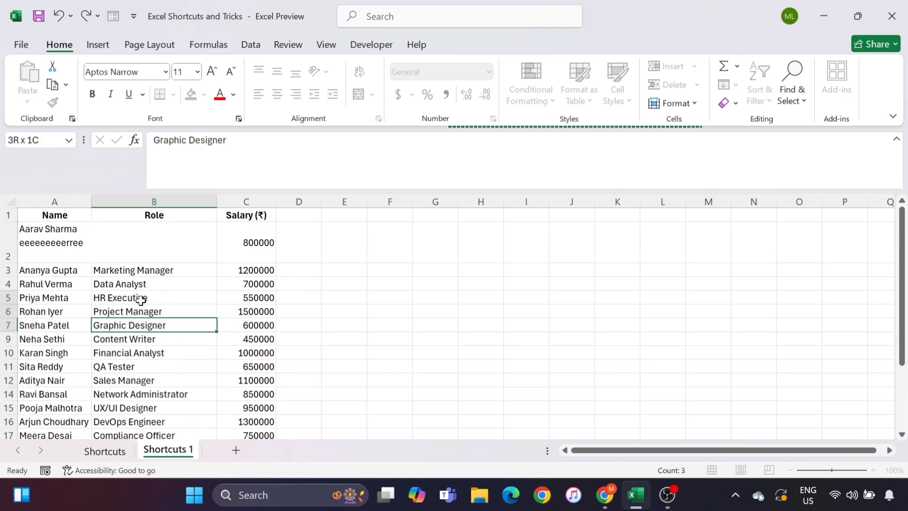
Drag row 2's border back to normal height and press Ctrl+A to select A1:C21
click(76, 229)
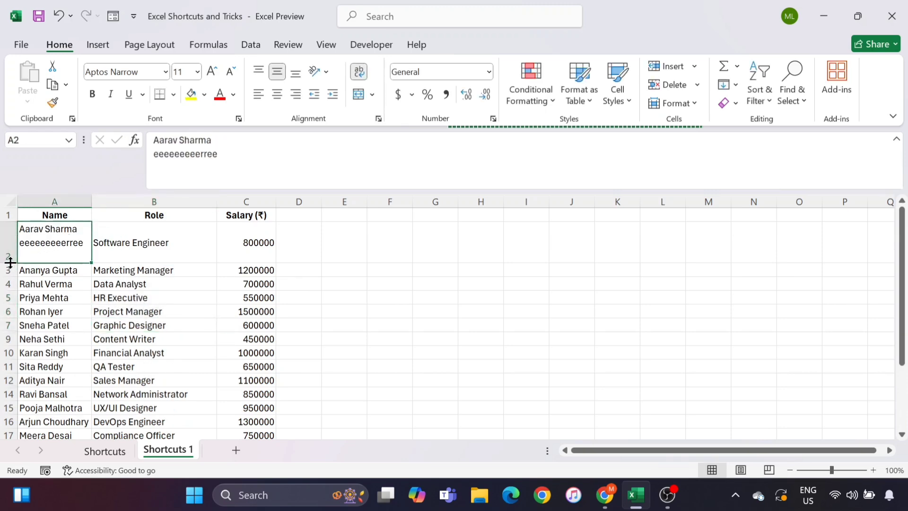
drag(10, 263, 13, 239)
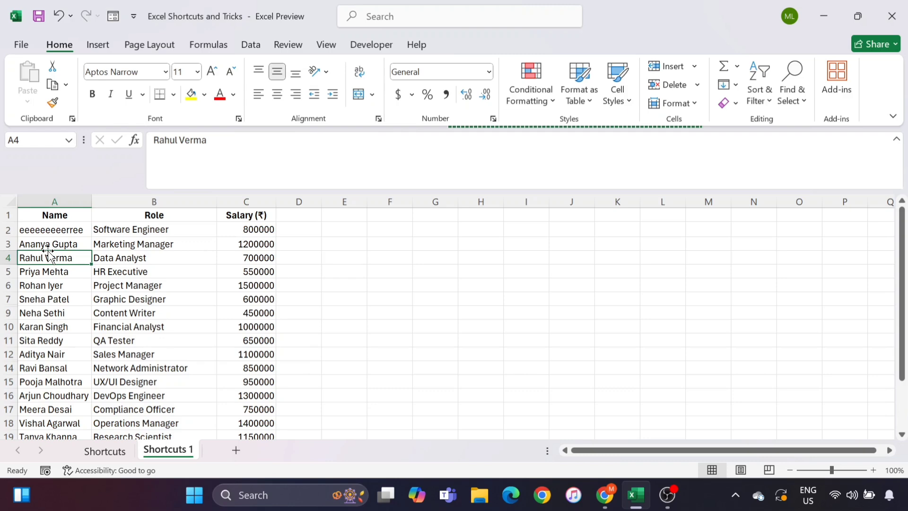
key(ctrl+a)
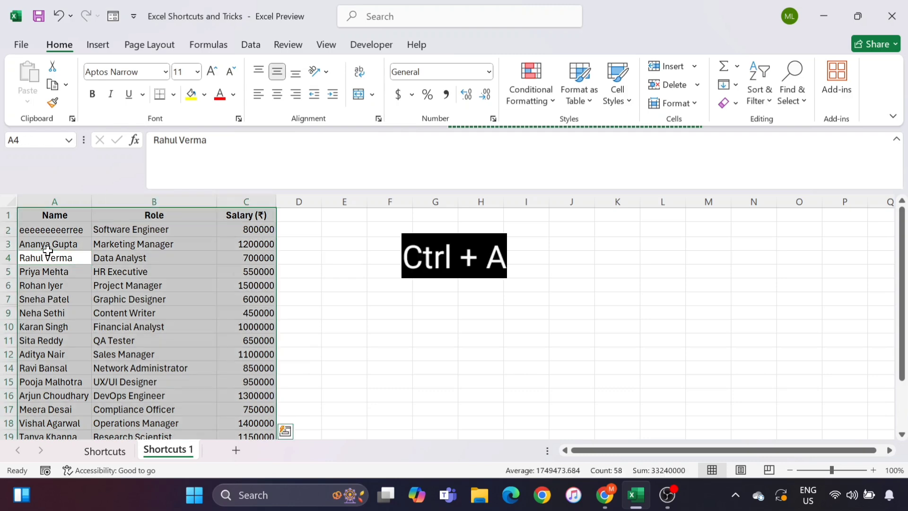
scroll(48, 251, down, 5)
scroll(136, 258, up, 2)
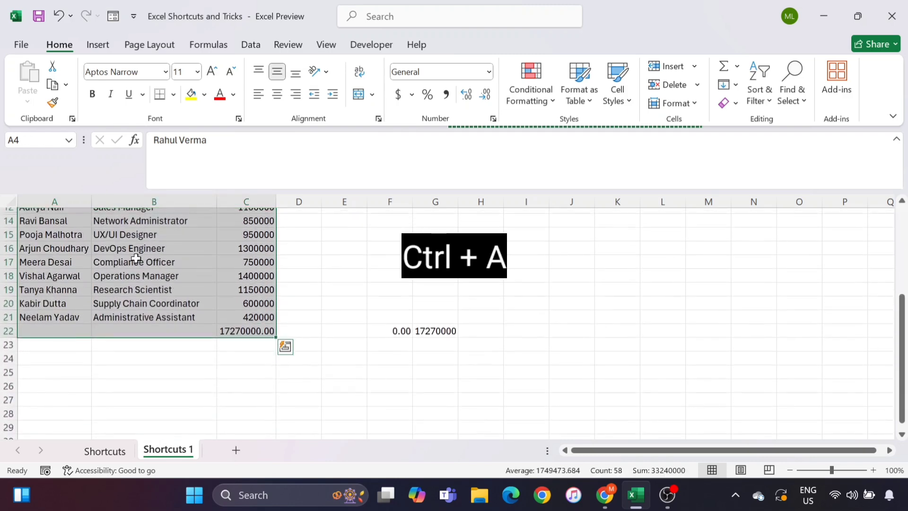
scroll(125, 289, up, 4)
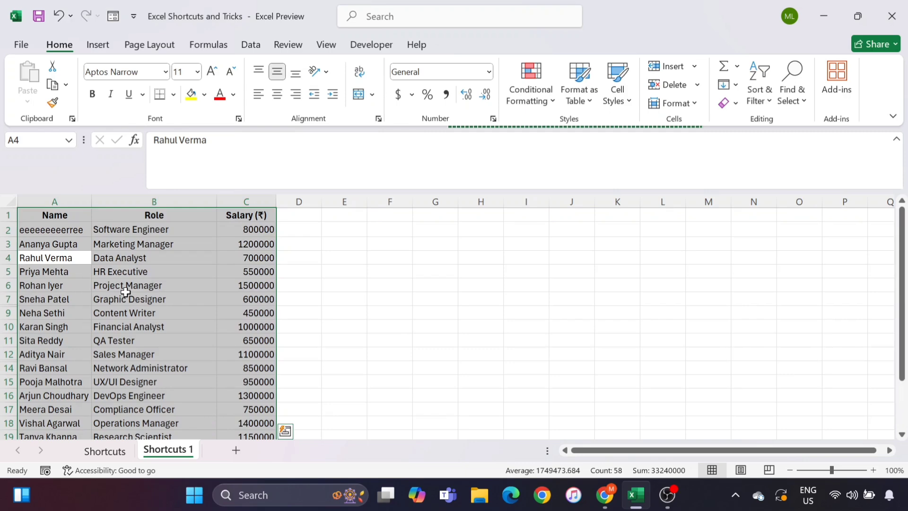
click(143, 263)
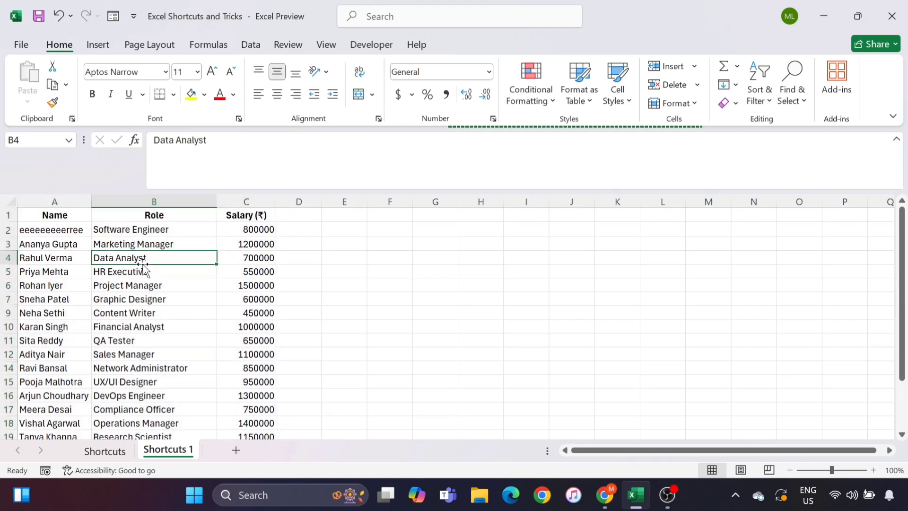
key(ctrl+a)
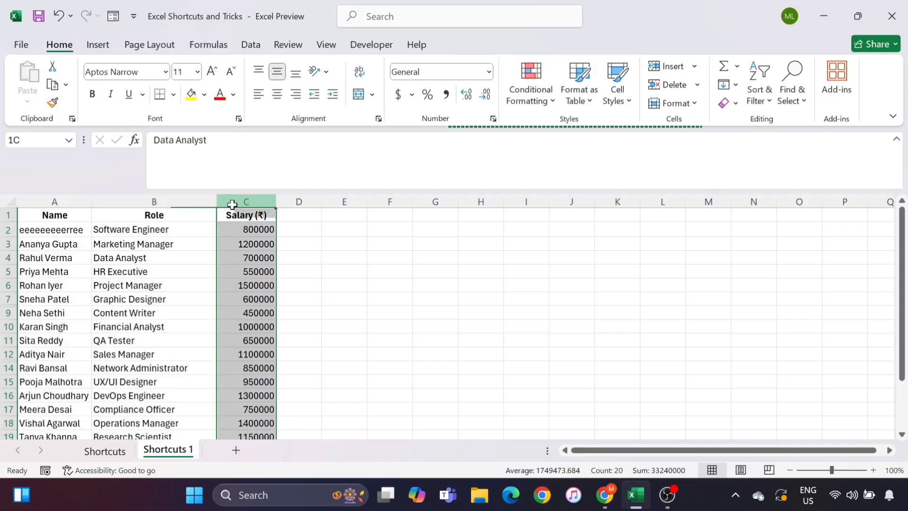
Delete the extra second line from cell A2
click(234, 202)
click(66, 211)
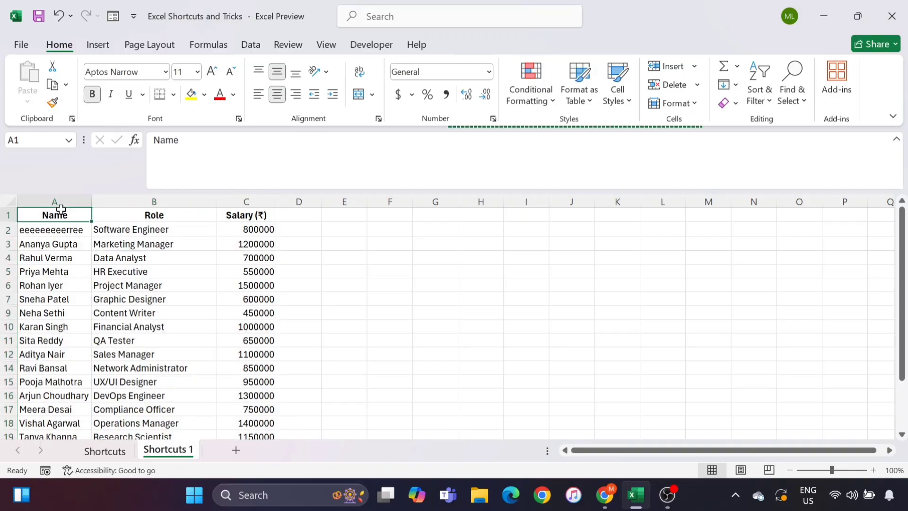
click(143, 217)
click(75, 228)
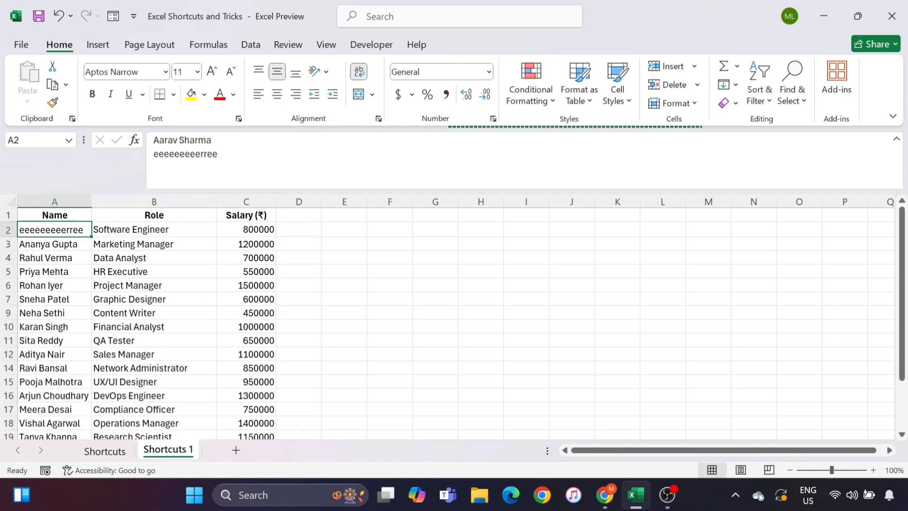
drag(218, 154, 144, 158)
key(BackSpace)
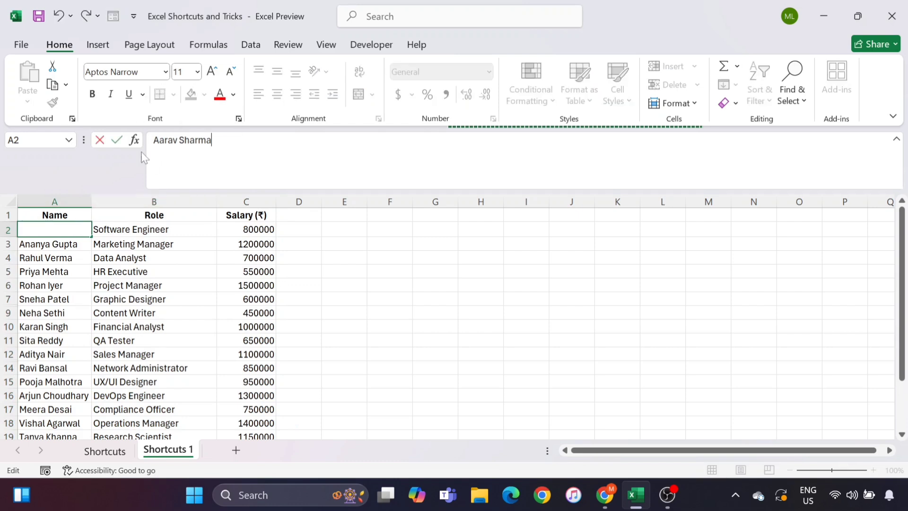
click(237, 215)
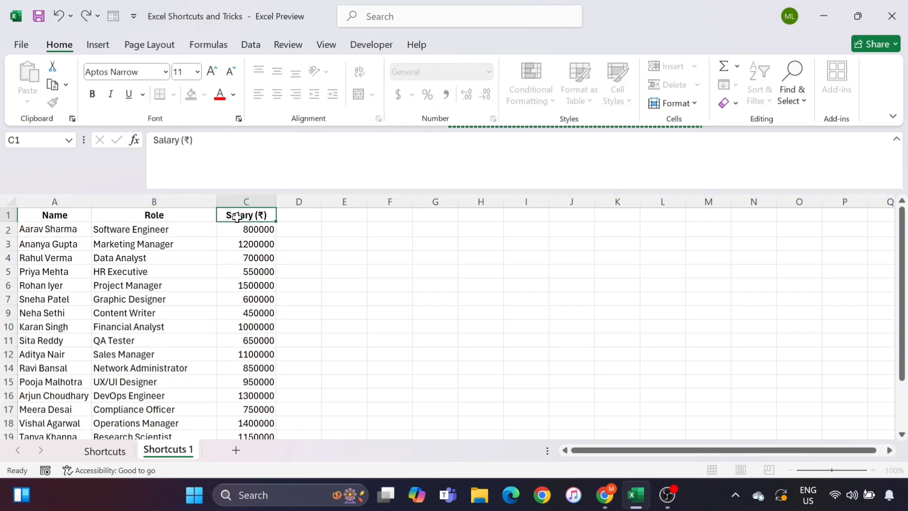
Enter the header 'Email' in D1
click(294, 220)
text(Emai)
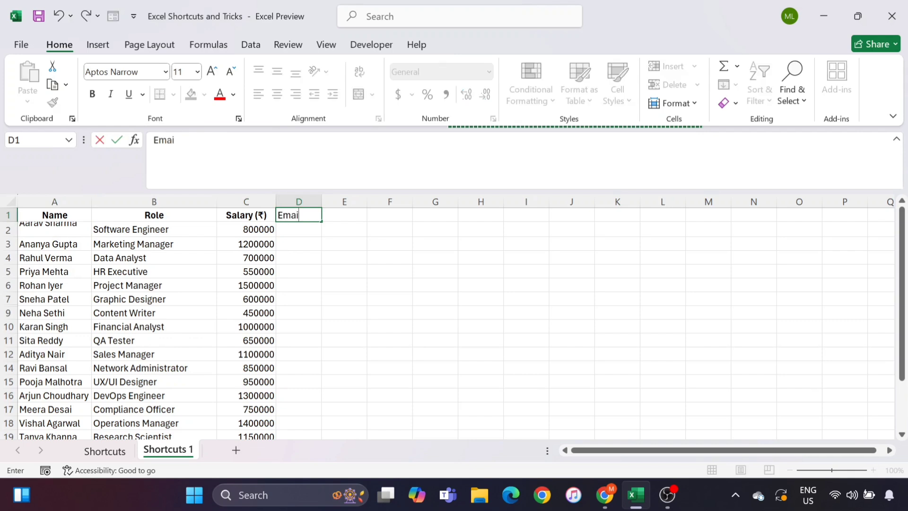
text(l)
key(Return)
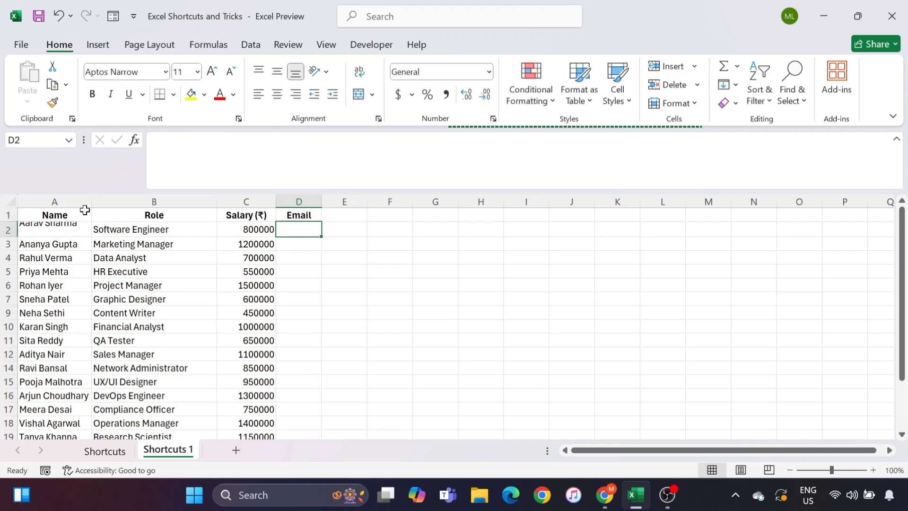
Type the first employee's company e-mail address at companyname.com into D2
double_click(64, 226)
key(Escape)
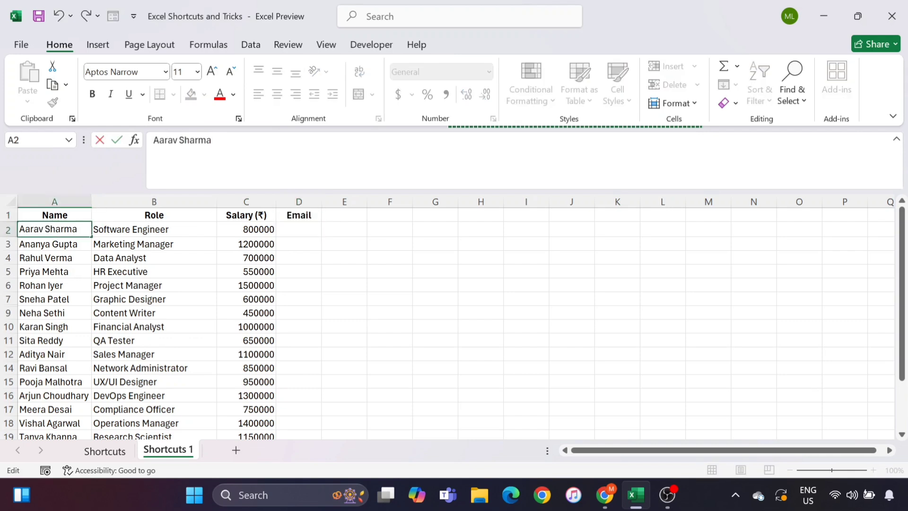
key(Down)
click(310, 231)
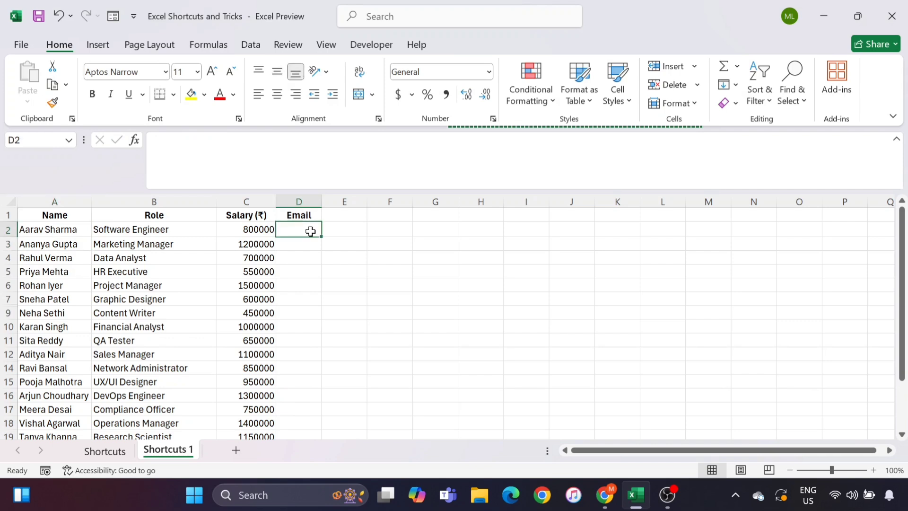
text(ara)
key(BackSpace)
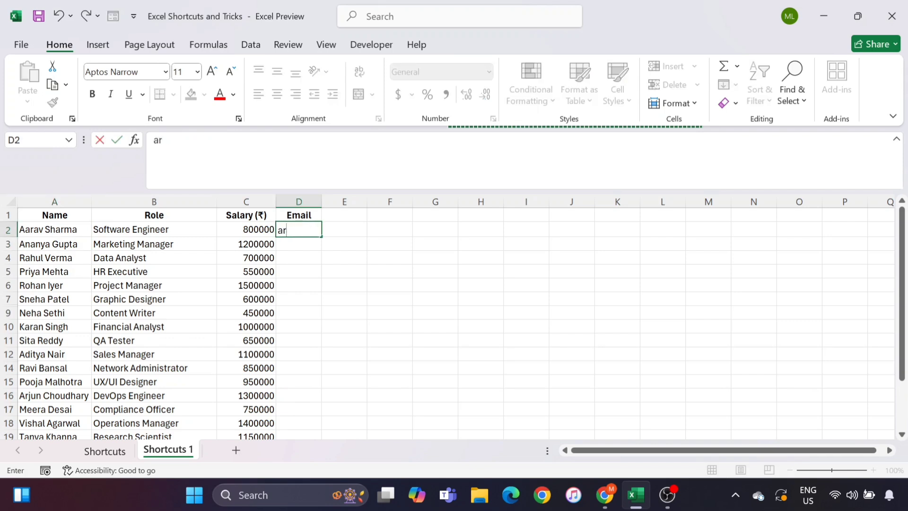
key(BackSpace)
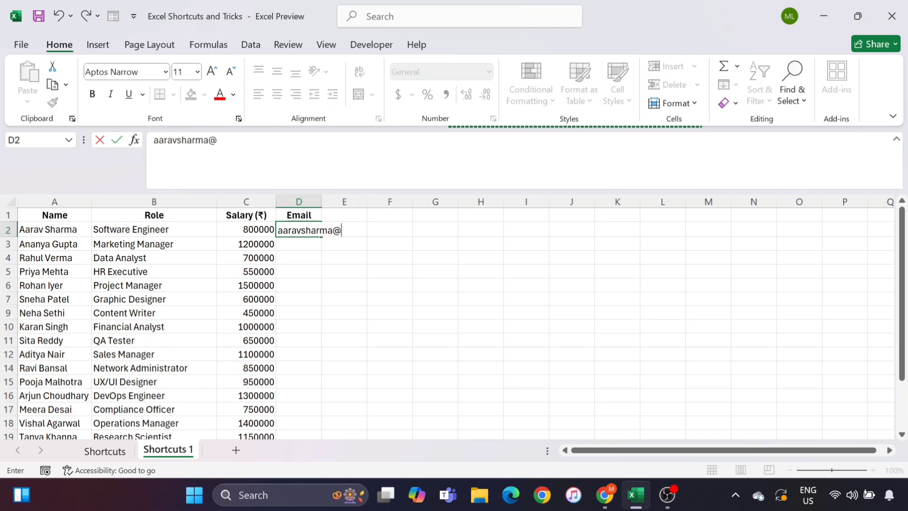
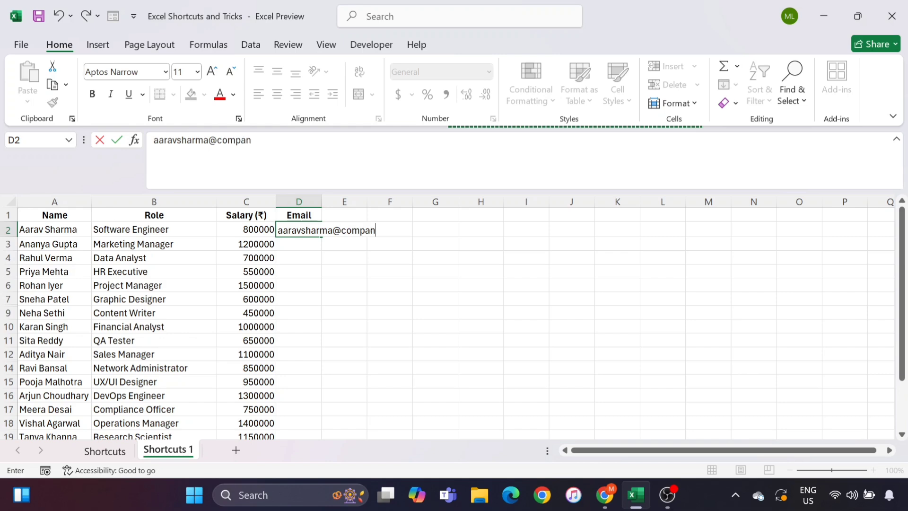
key(Return)
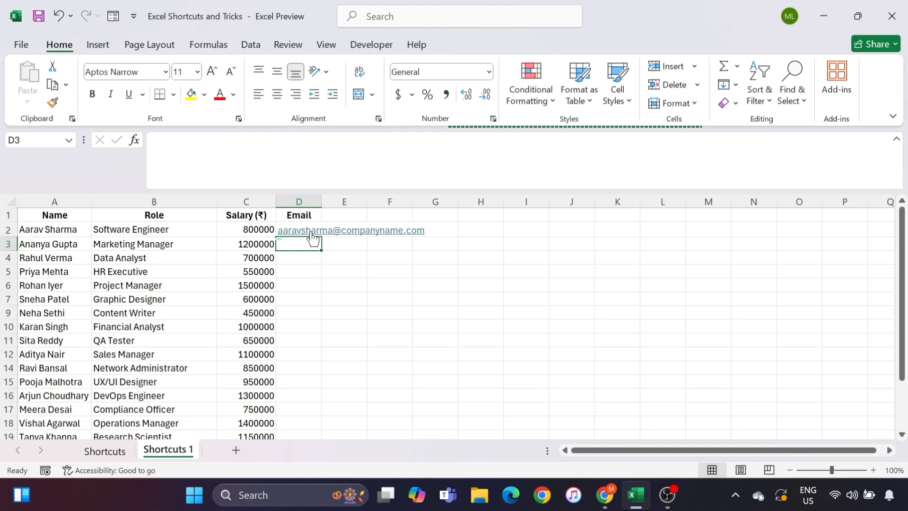
Select D2:D21 and Flash Fill (Ctrl+E) the remaining employee e-mail addresses
click(256, 245)
key(ctrl+Down)
key(Right)
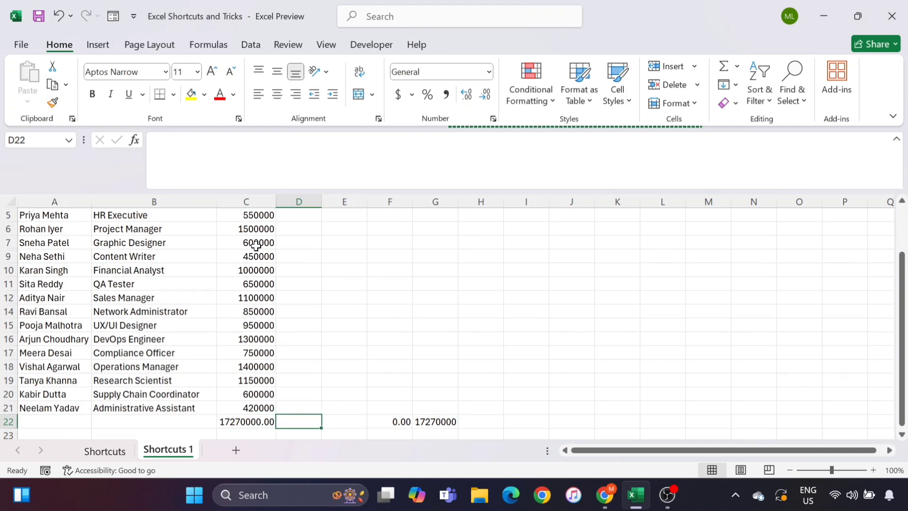
key(shift+Up)
key(Down)
key(Up)
key(Up)
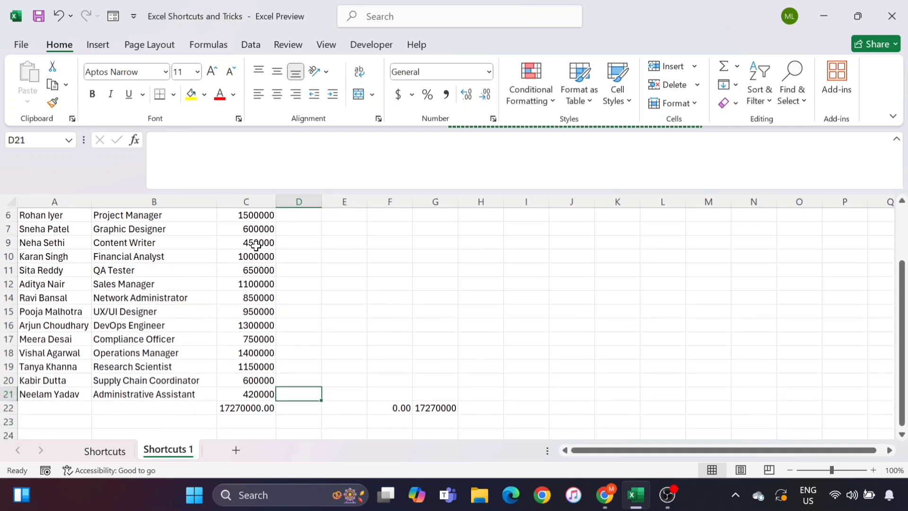
key(ctrl+shift+Up)
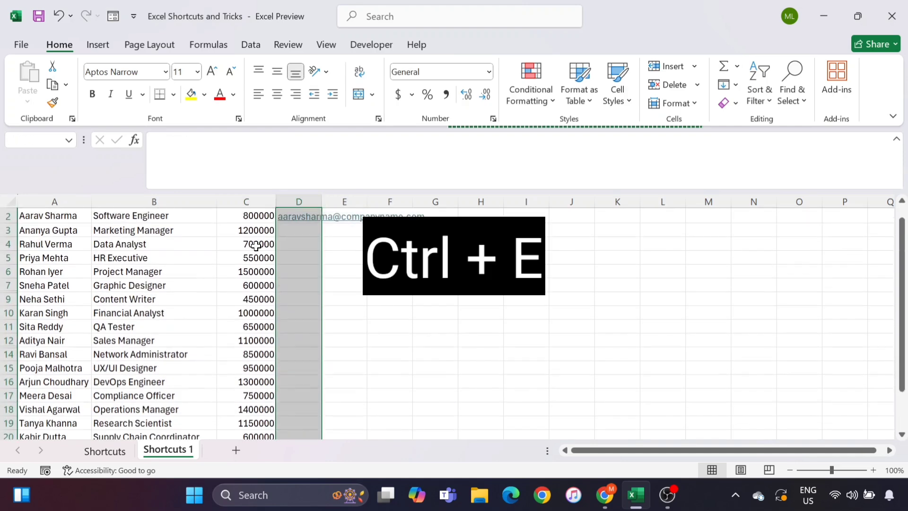
key(ctrl+e)
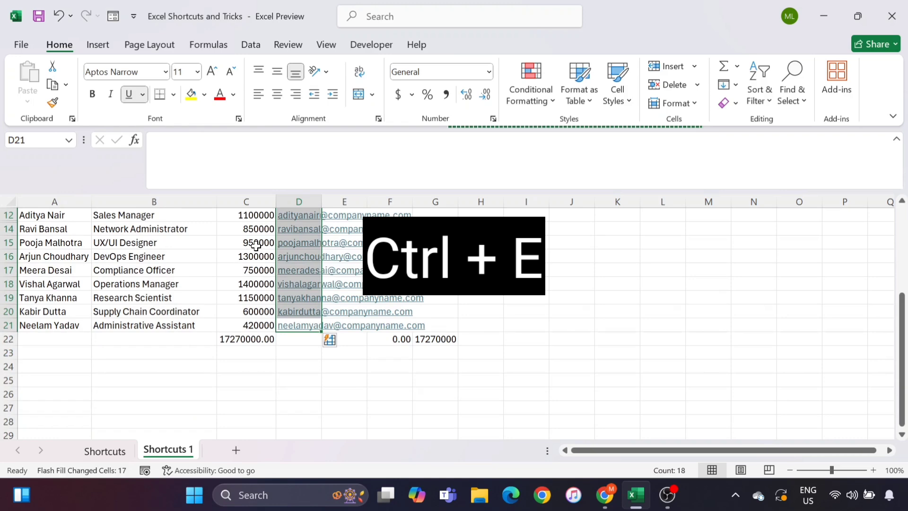
scroll(256, 245, up, 4)
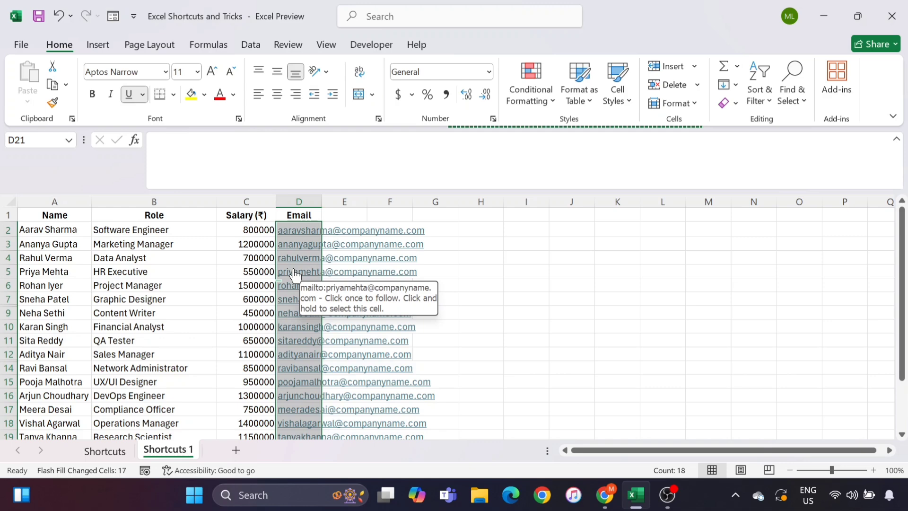
click(197, 261)
click(297, 203)
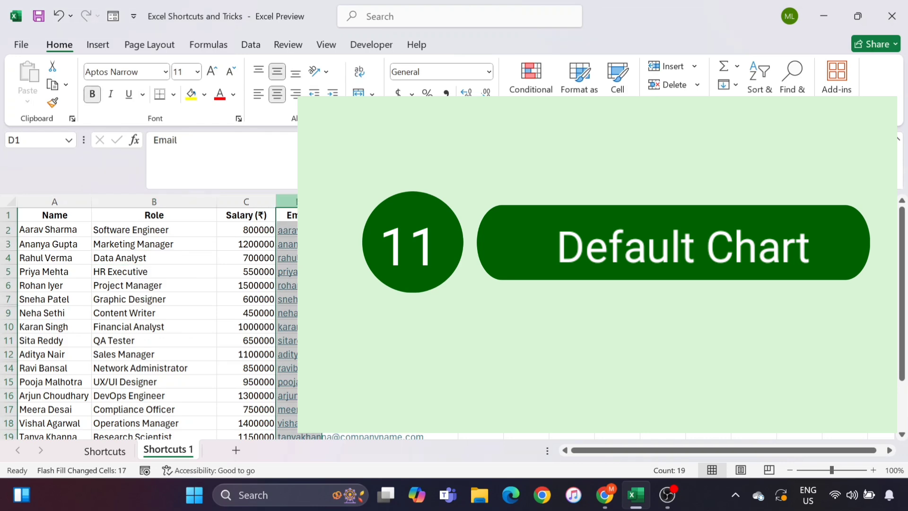
Delete the Email column, then insert a default chart with Alt+F1 and delete it
right_click(298, 202)
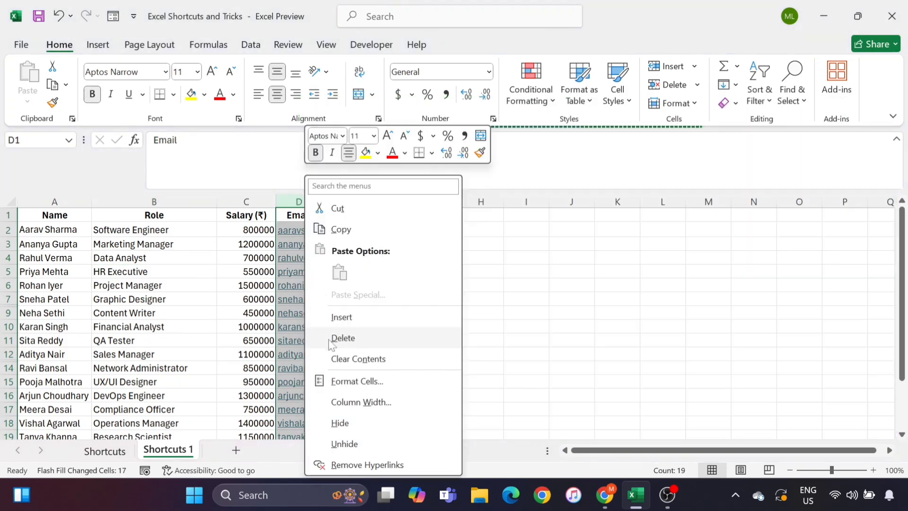
click(343, 338)
click(159, 261)
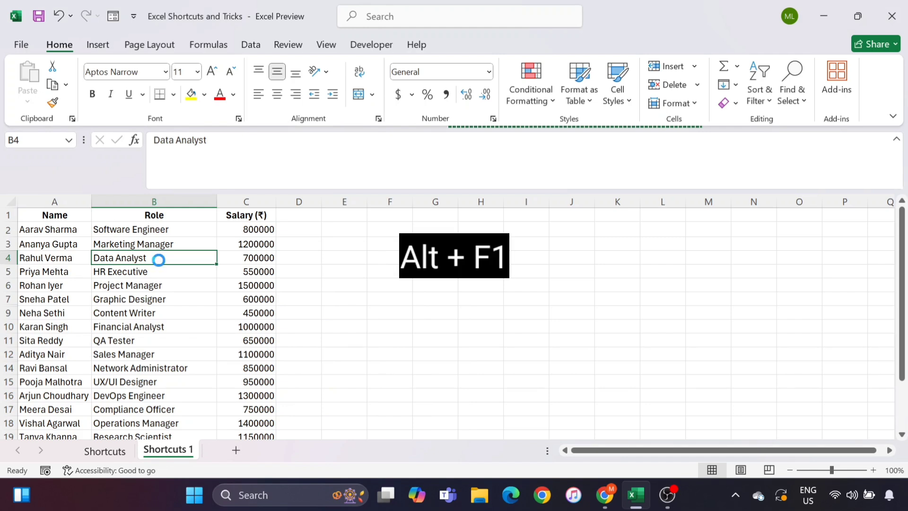
key(alt+F1)
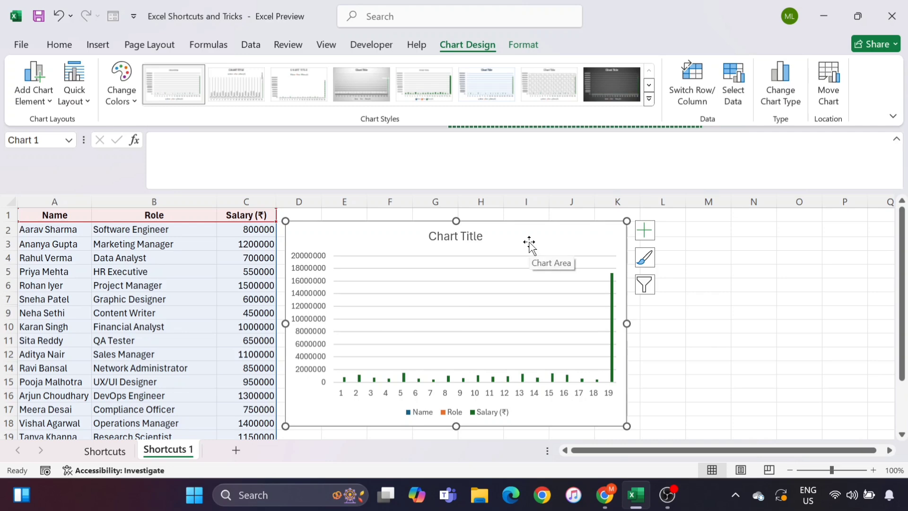
key(Delete)
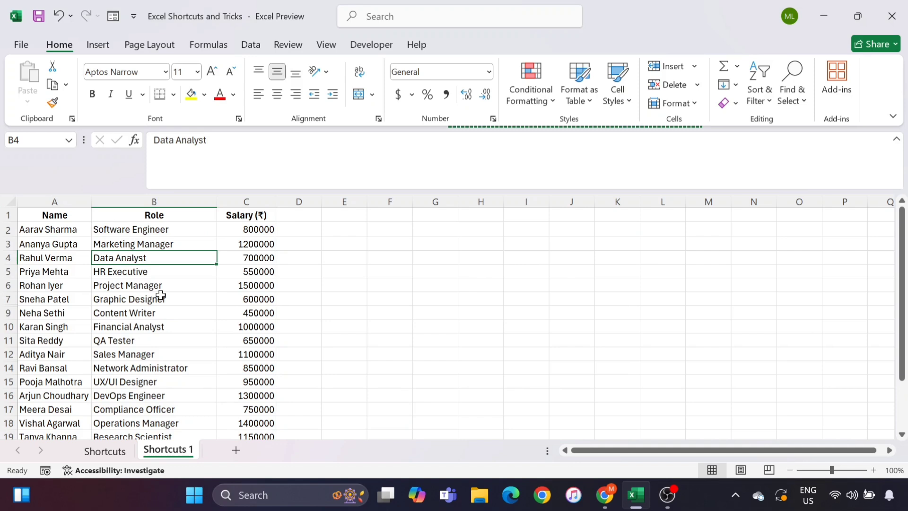
click(46, 267)
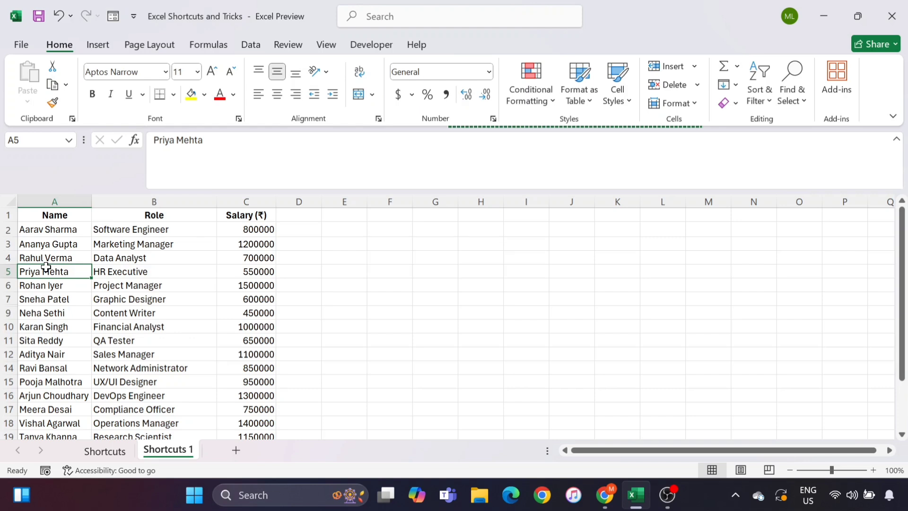
key(ctrl+space)
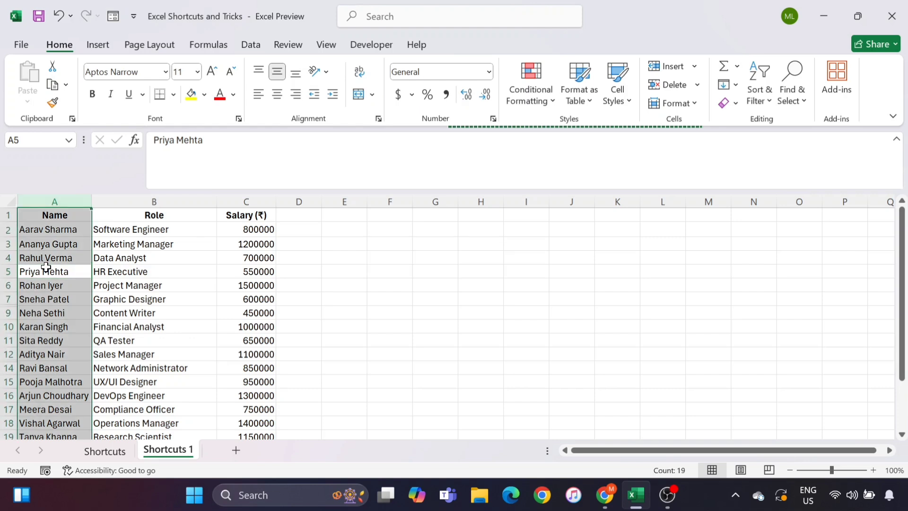
click(124, 275)
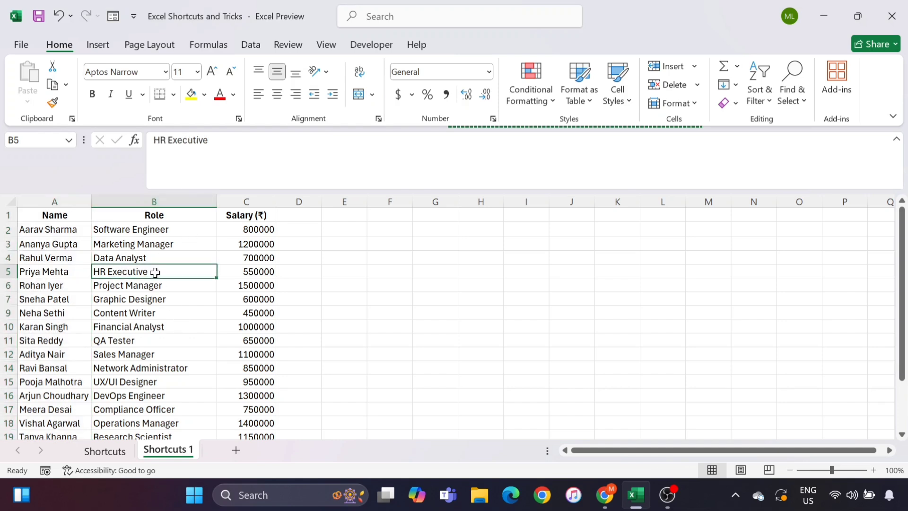
key(ctrl+space)
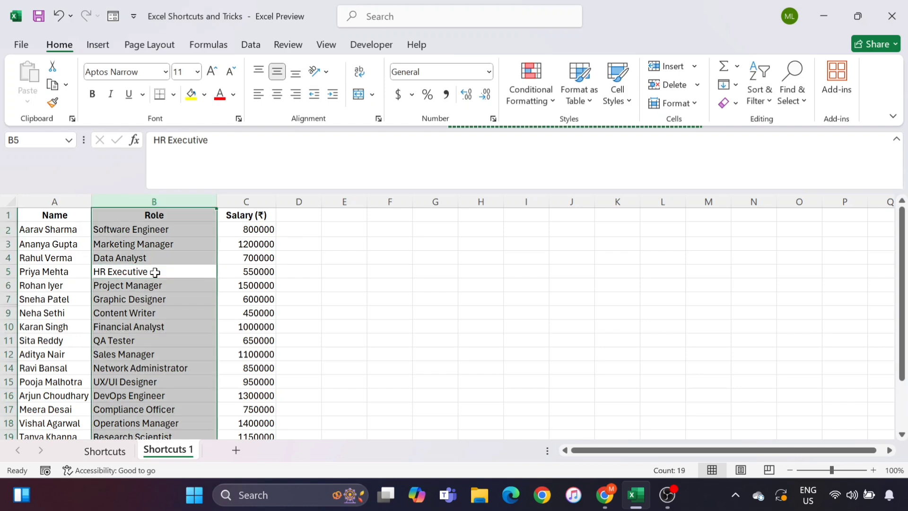
click(70, 270)
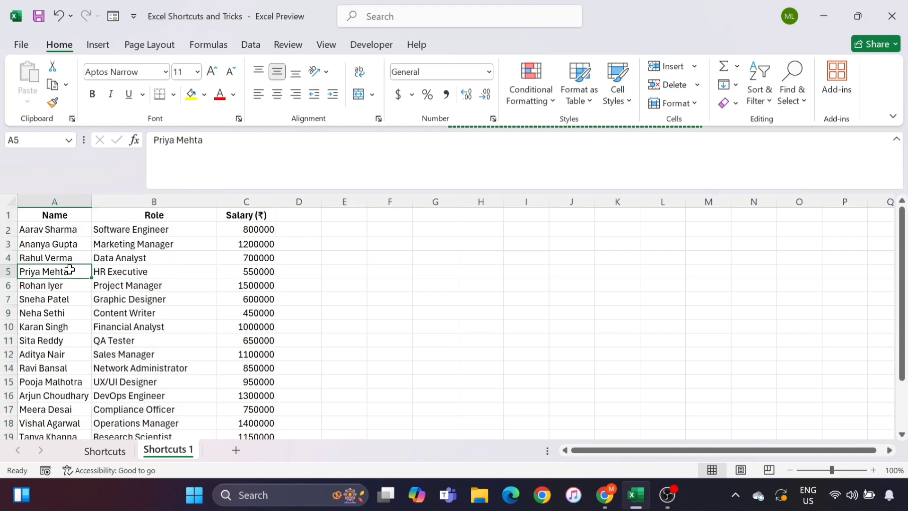
key(Down)
key(Down)
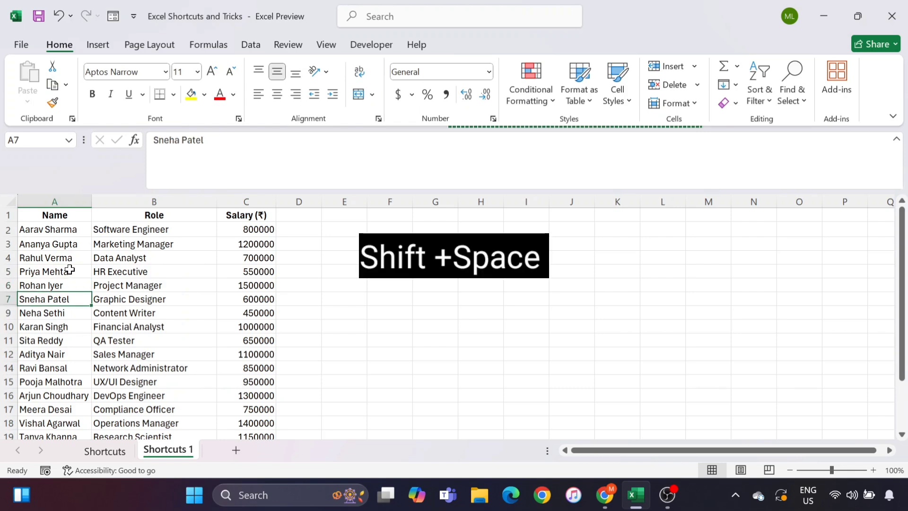
key(shift+space)
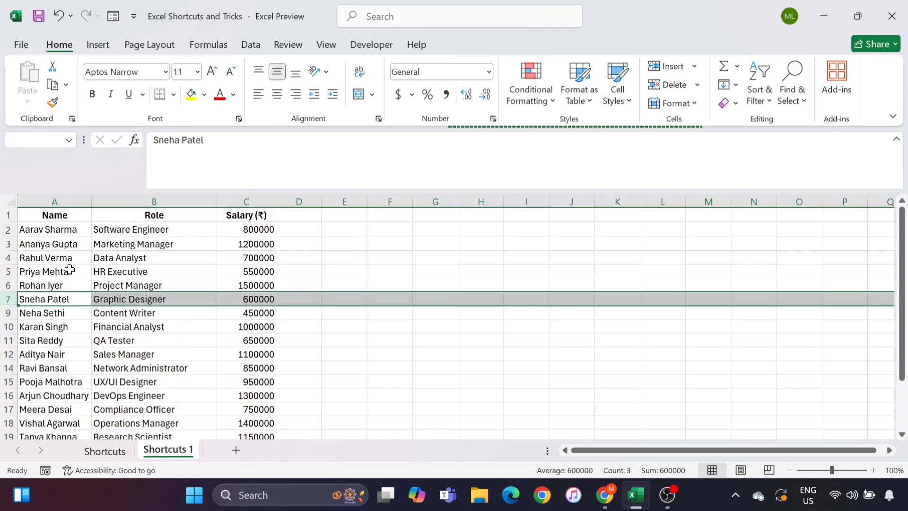
key(Up)
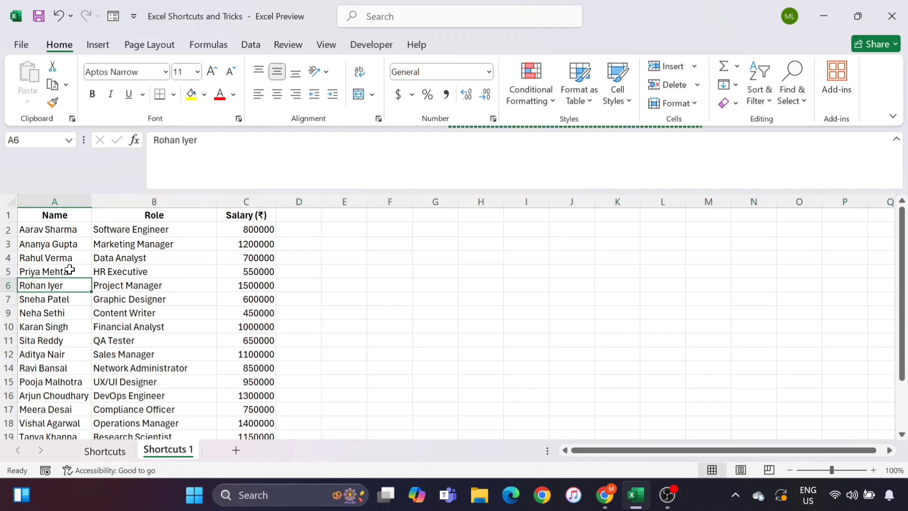
key(shift+space)
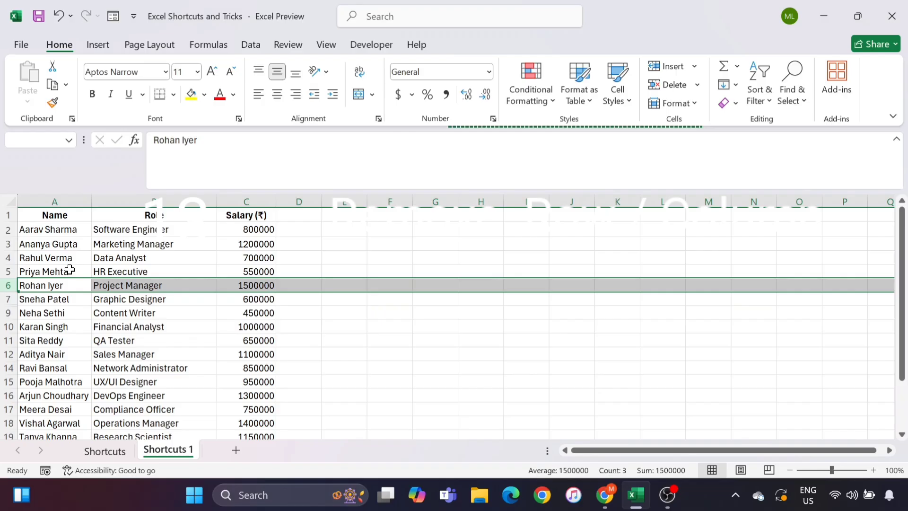
click(70, 269)
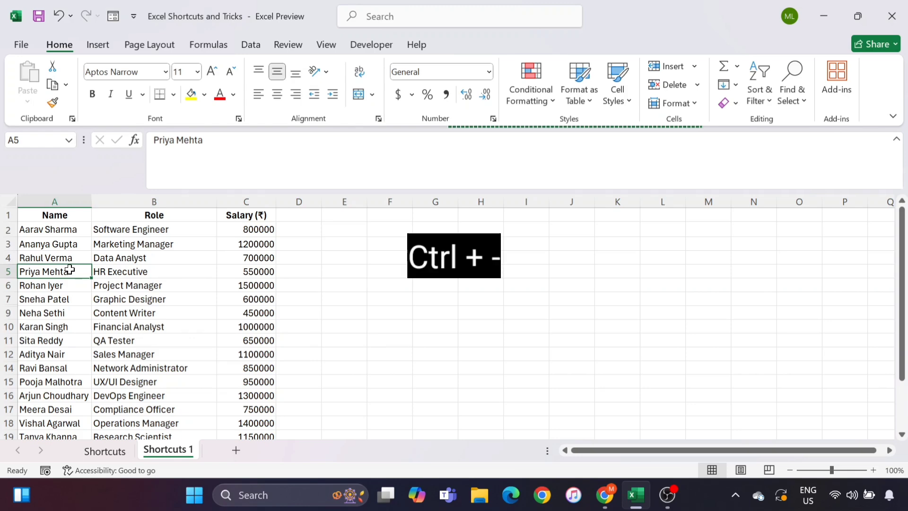
Delete the entire row 5 holding the HR Executive's record with Ctrl+-
key(ctrl+minus)
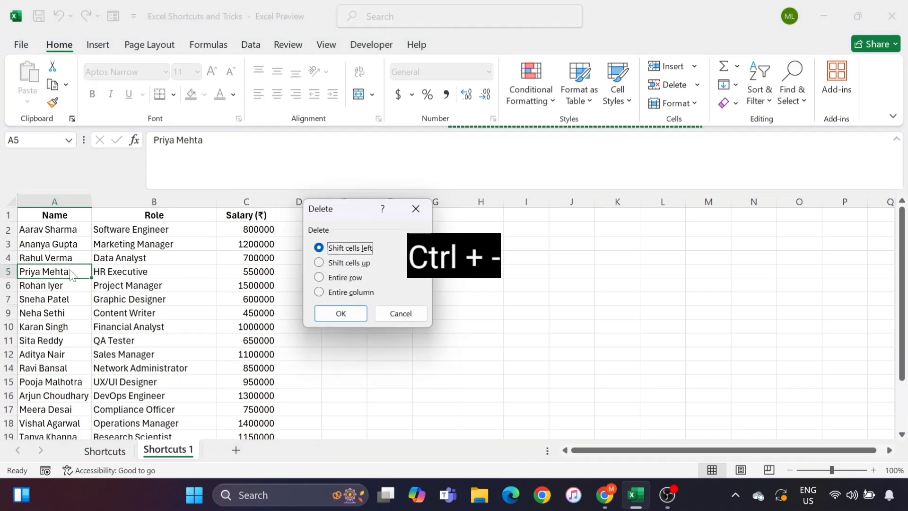
click(332, 280)
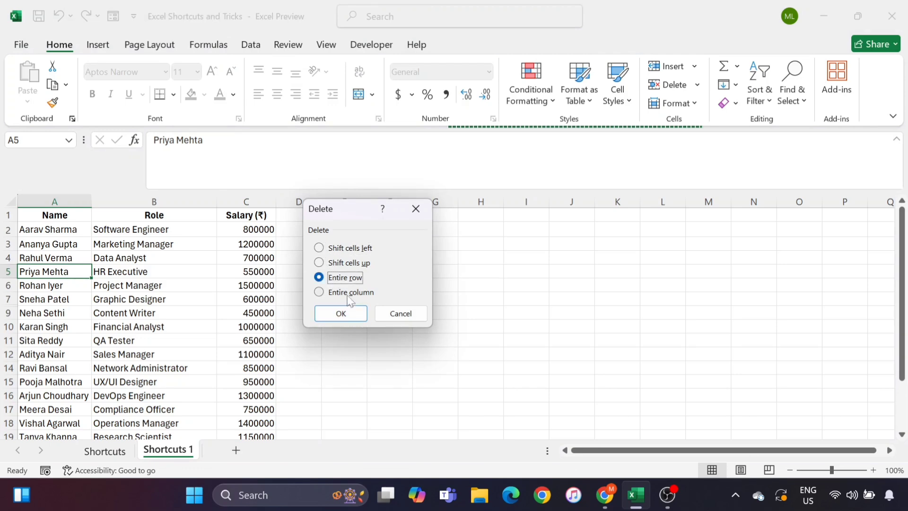
click(342, 314)
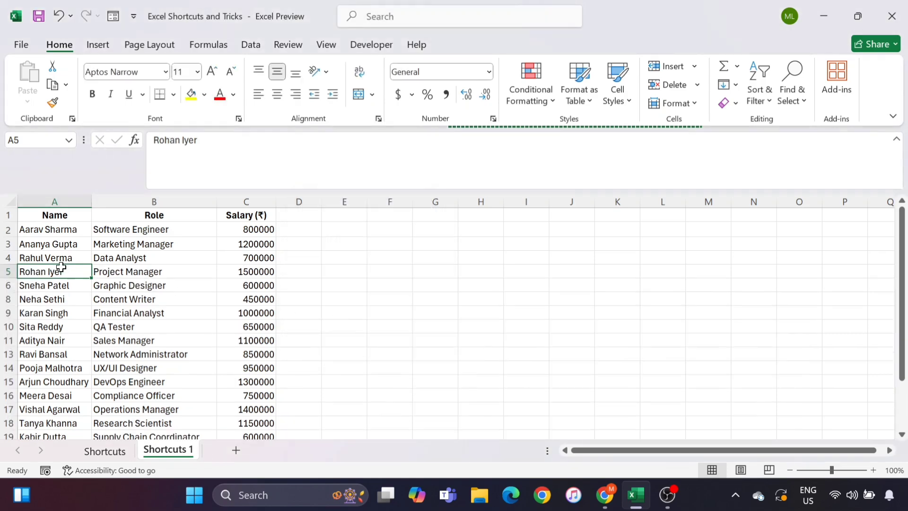
Delete the whole Role column (column B), then undo to restore it
click(102, 270)
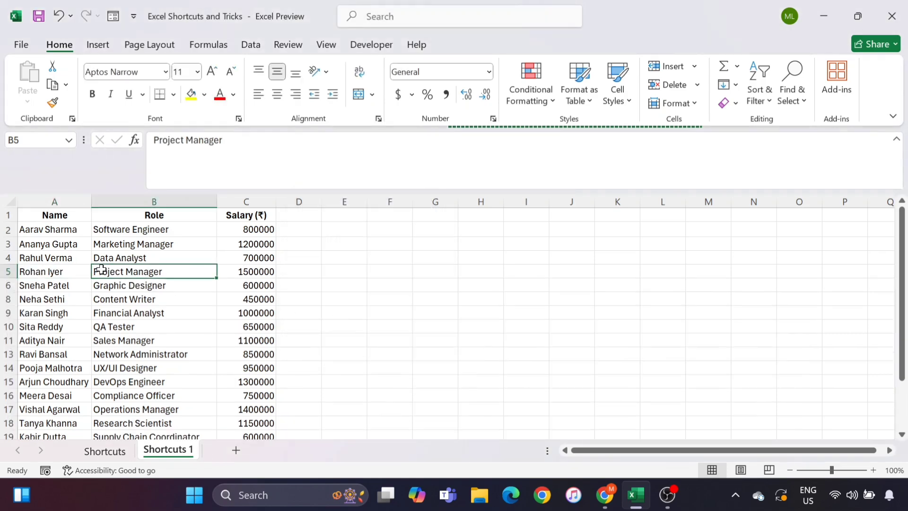
key(ctrl+space)
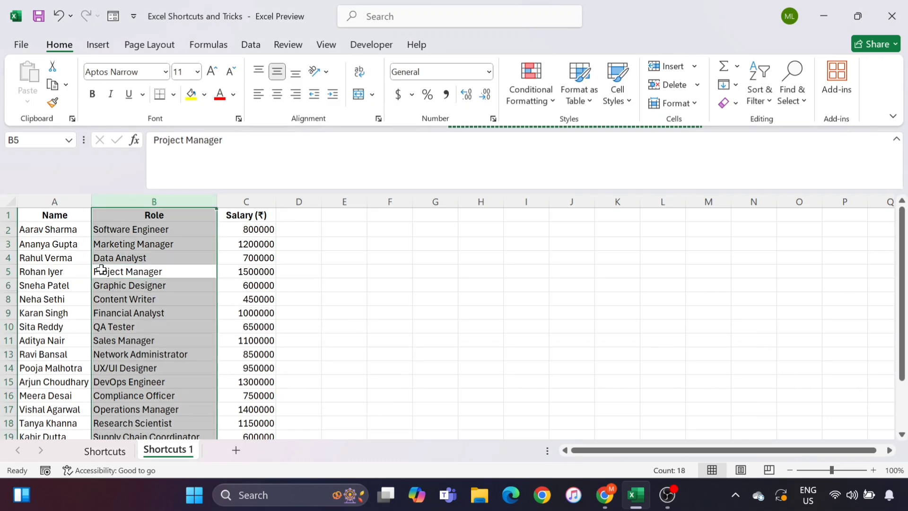
key(ctrl+minus)
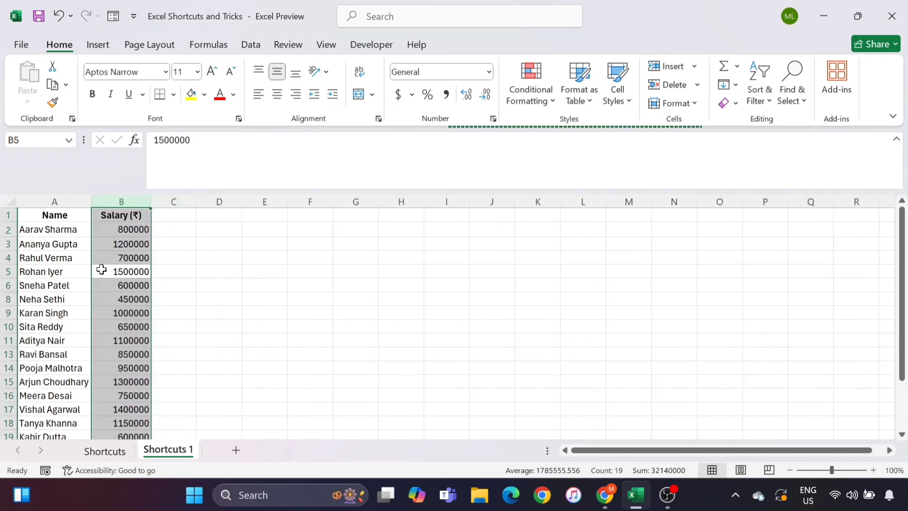
key(ctrl+z)
click(131, 259)
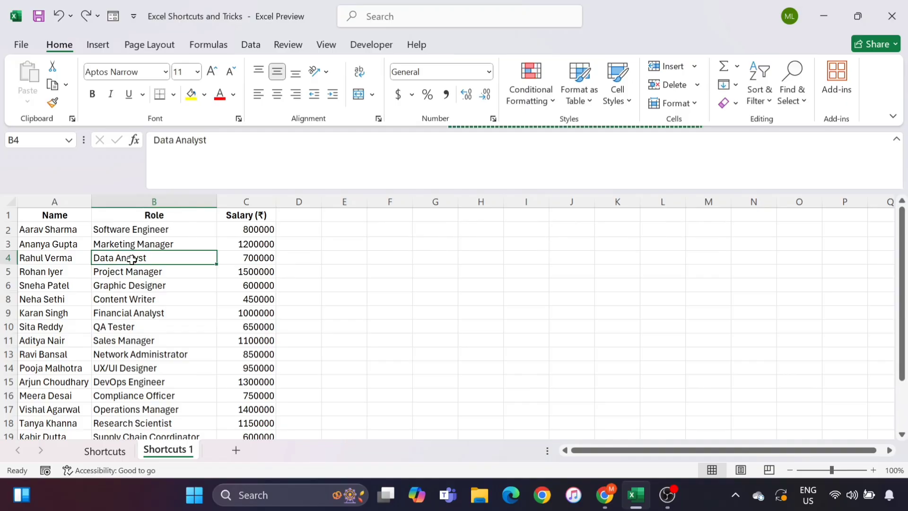
click(38, 258)
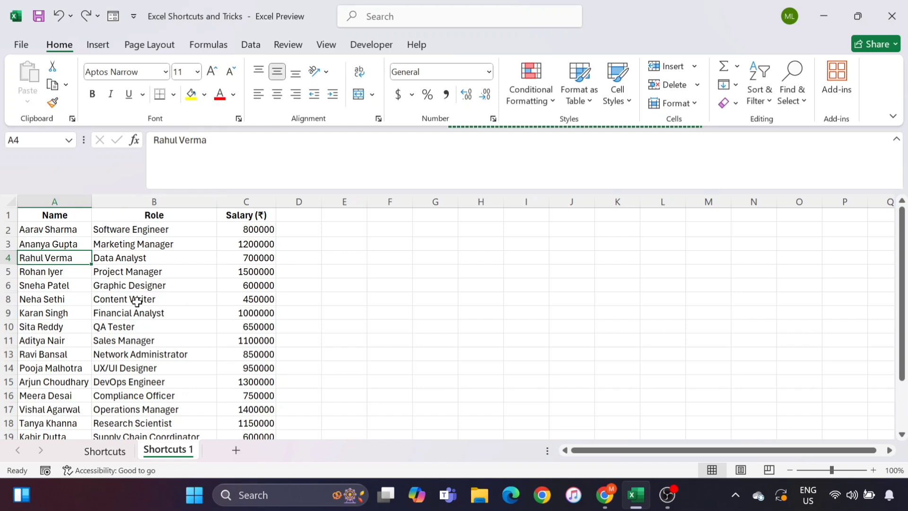
key(shift+space)
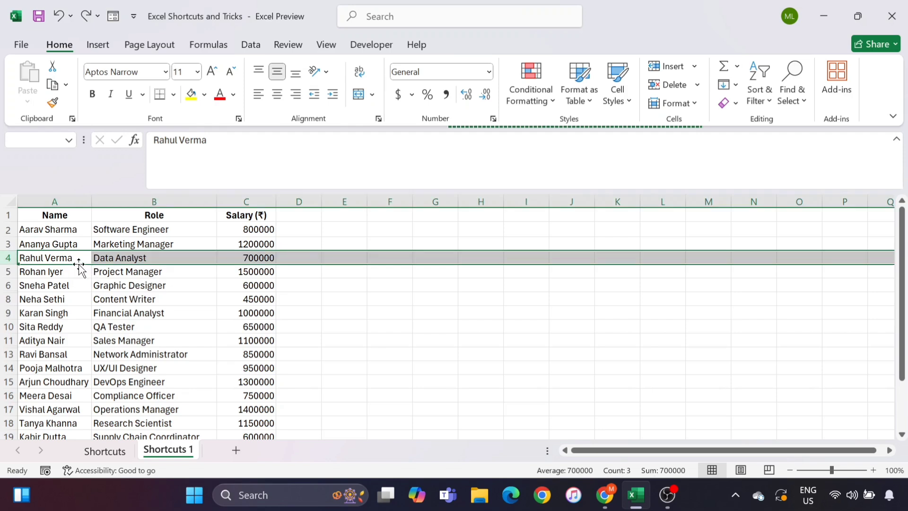
drag(79, 264, 83, 314)
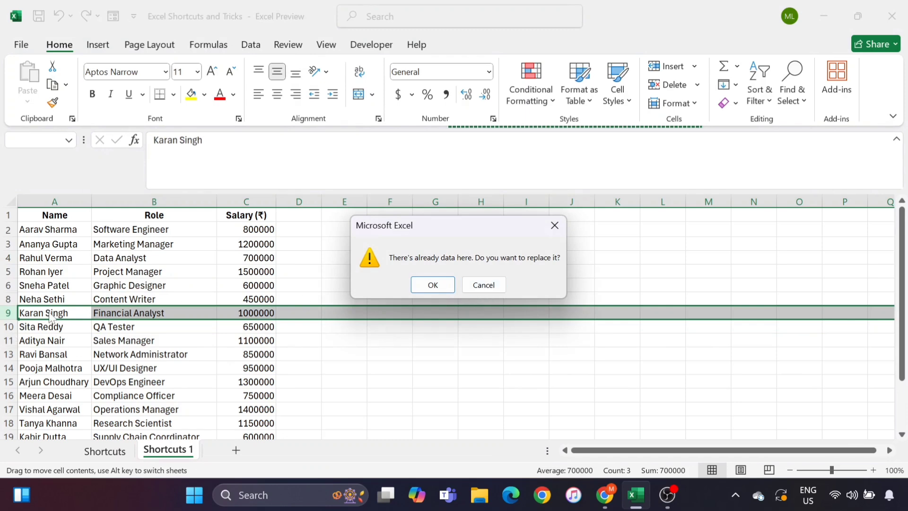
click(492, 288)
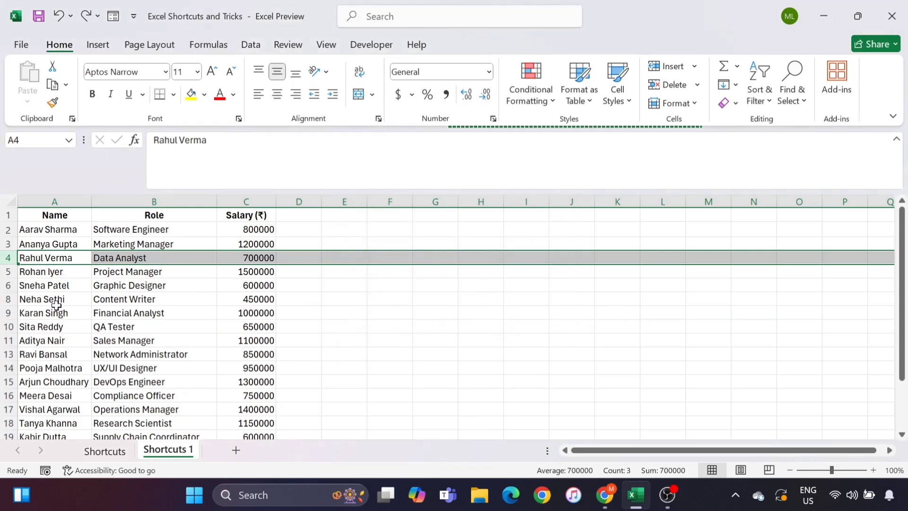
click(75, 257)
key(shift+space)
key(shift)
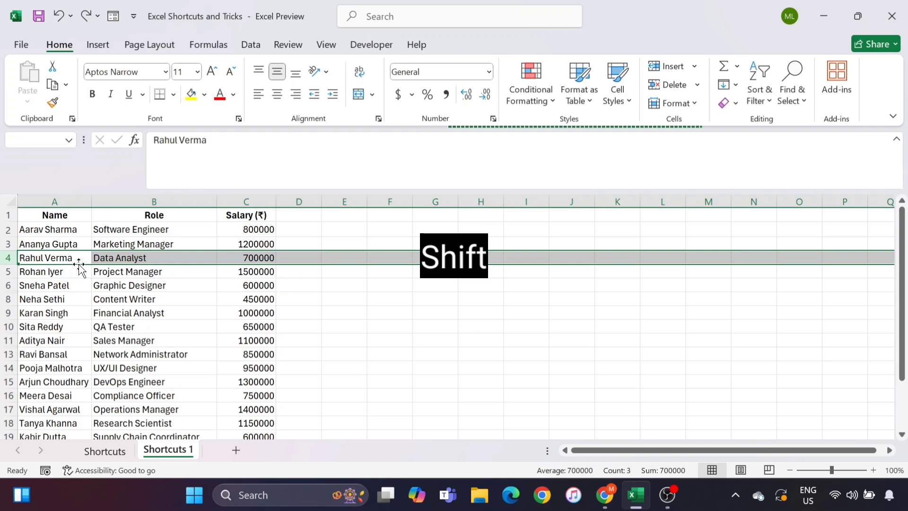
drag(80, 271, 80, 311)
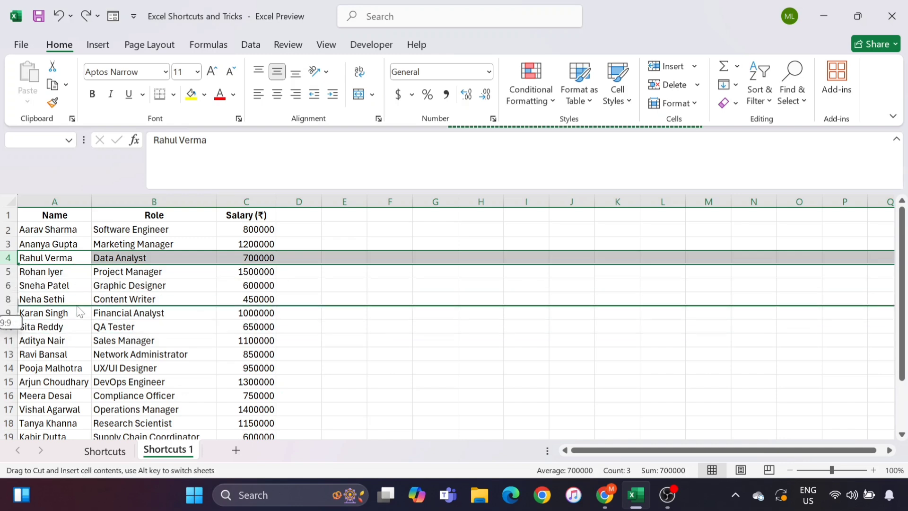
drag(80, 311, 80, 311)
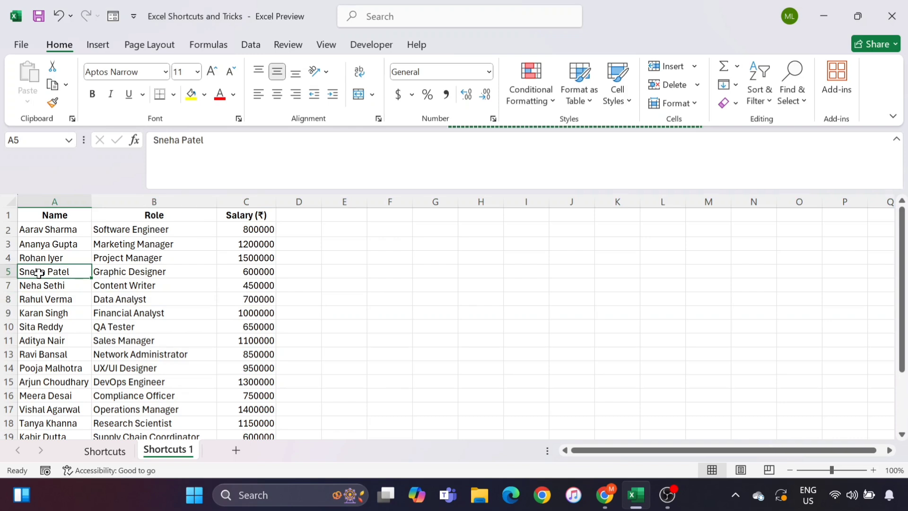
click(121, 283)
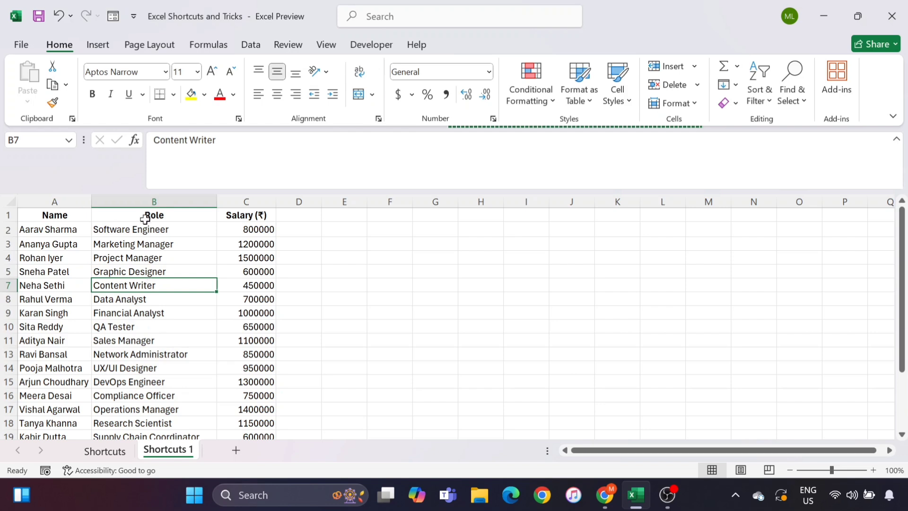
Hide the Role column with Ctrl+0, then undo to bring it back
key(ctrl+0)
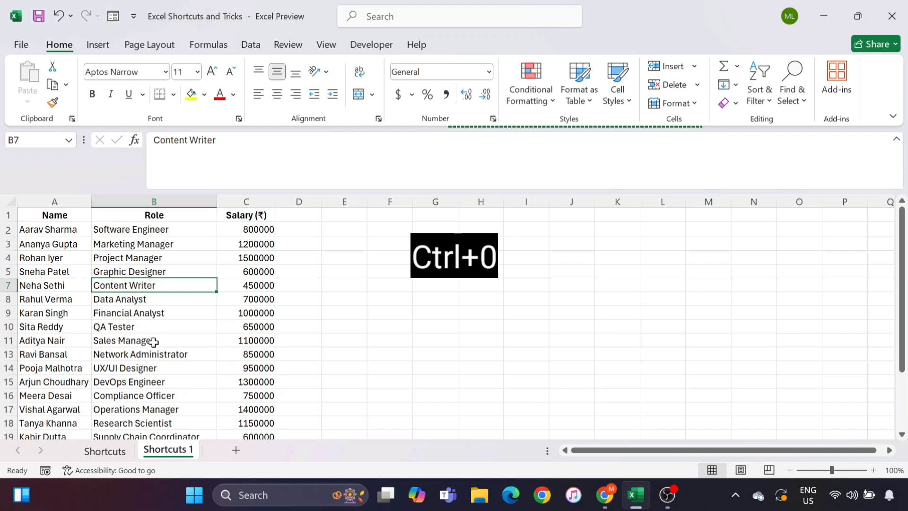
key(ctrl+0)
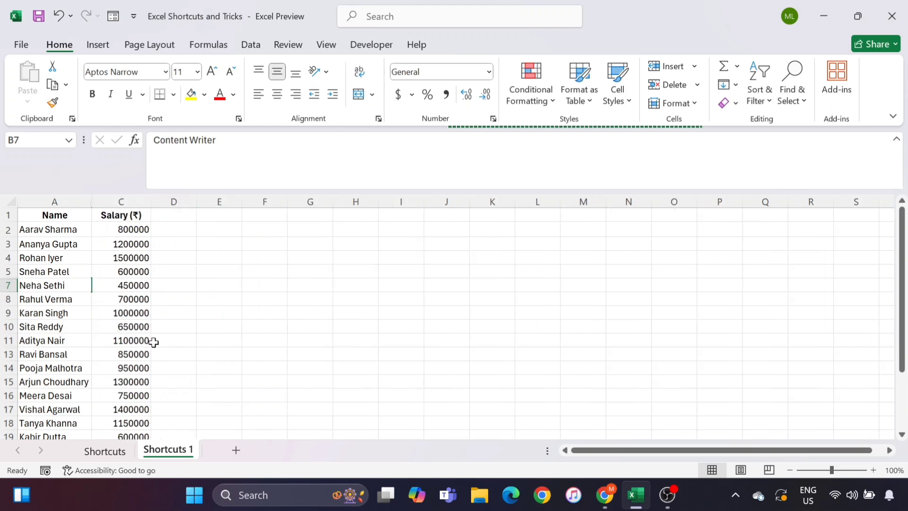
key(ctrl+z)
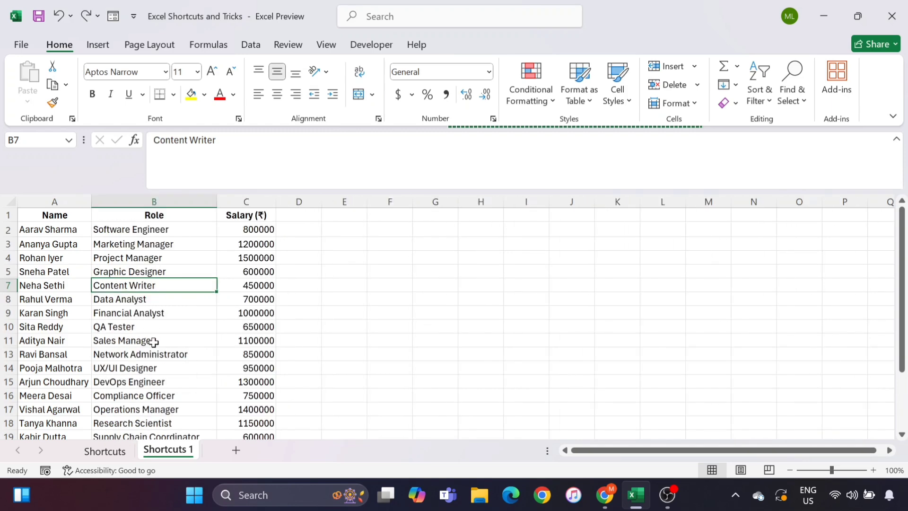
click(172, 261)
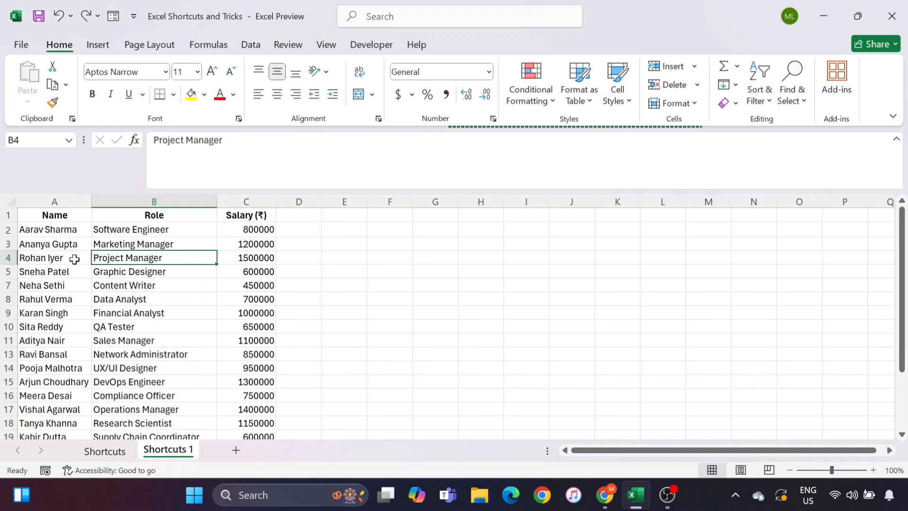
click(73, 258)
key(ctrl+9)
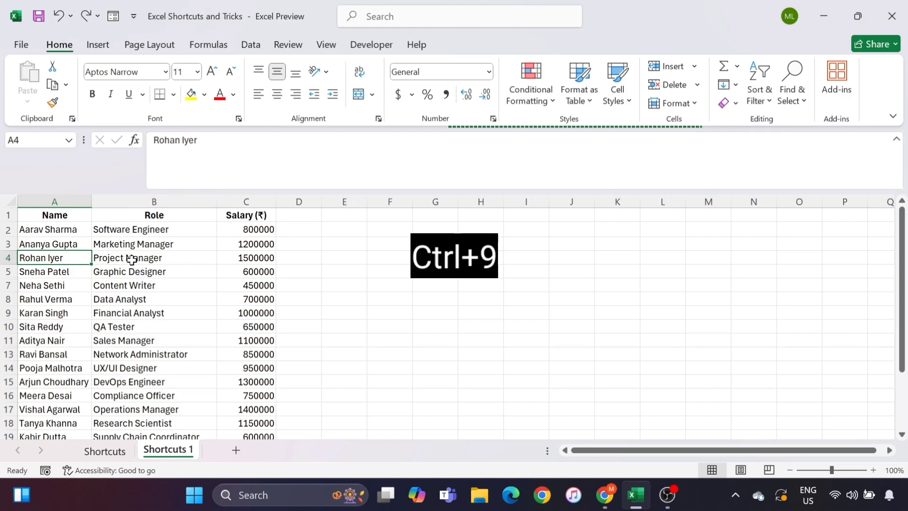
click(132, 259)
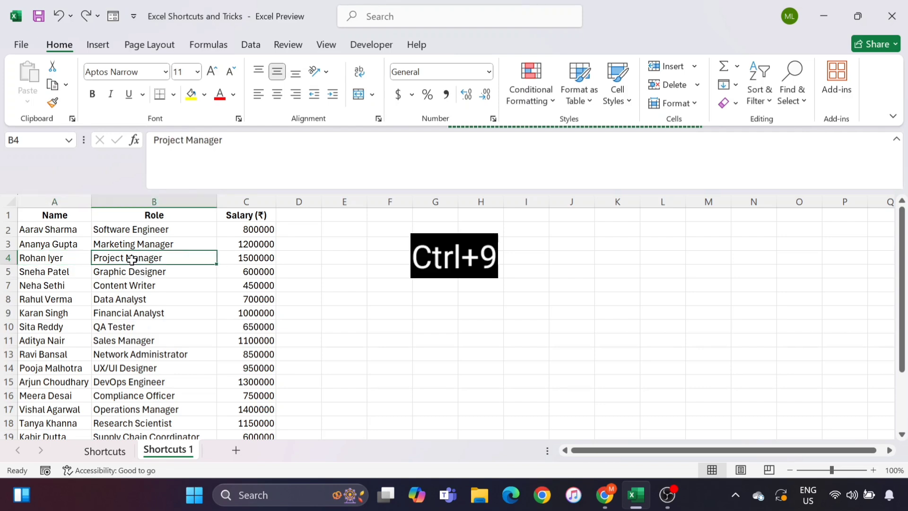
key(ctrl+9)
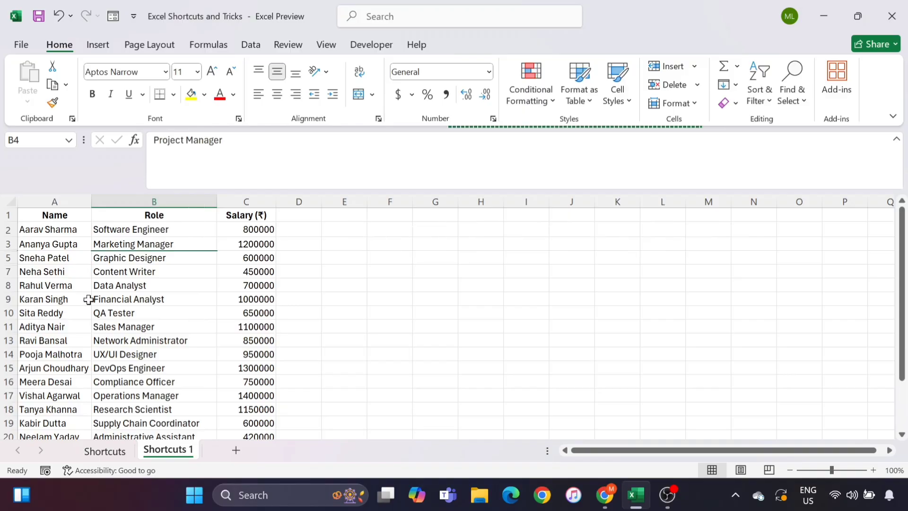
click(174, 327)
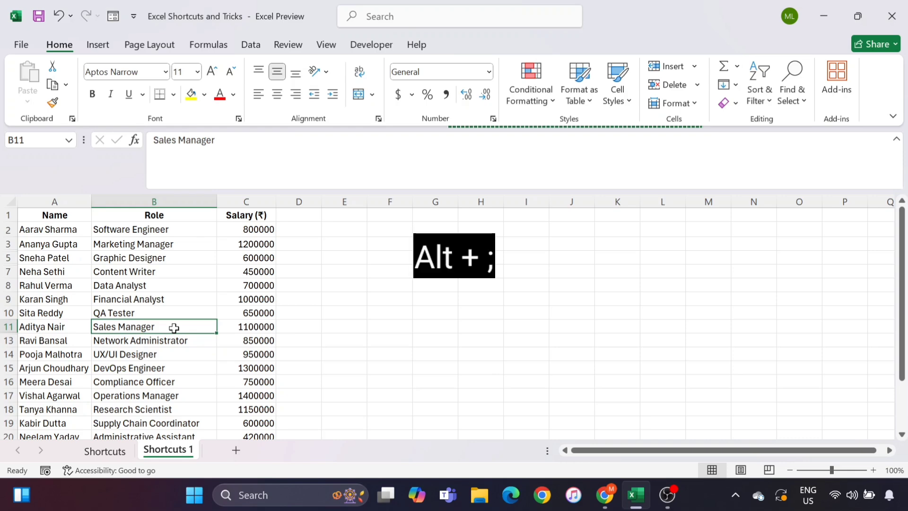
key(alt+semicolon)
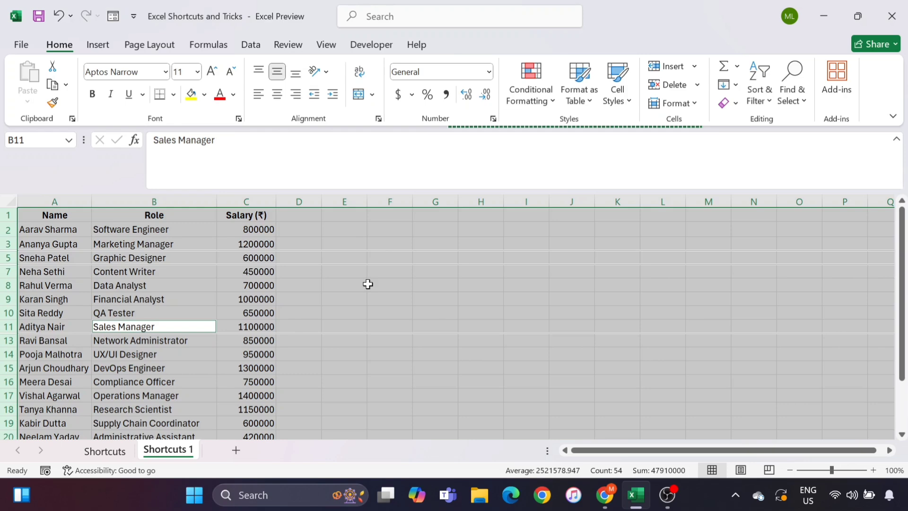
click(213, 274)
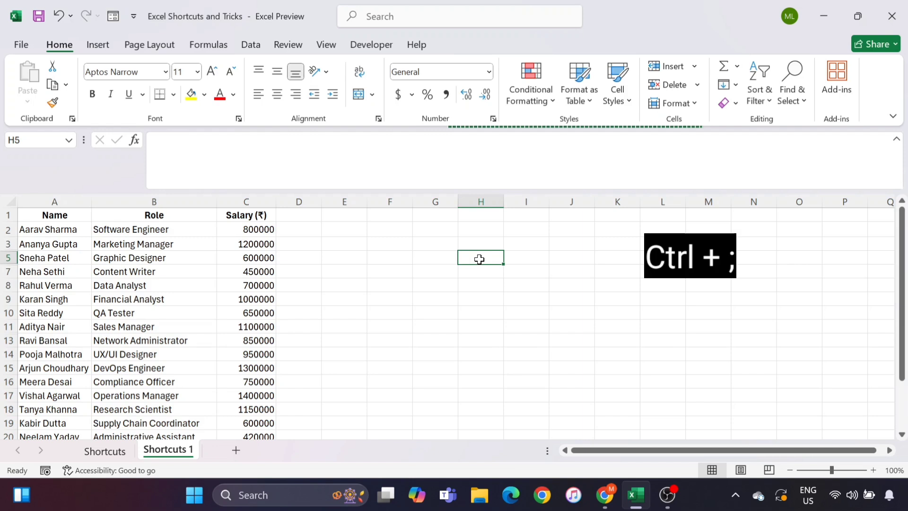
Stamp cell H5 with today's date and the current time, 21/9/2024 13:28
key(ctrl+semicolon)
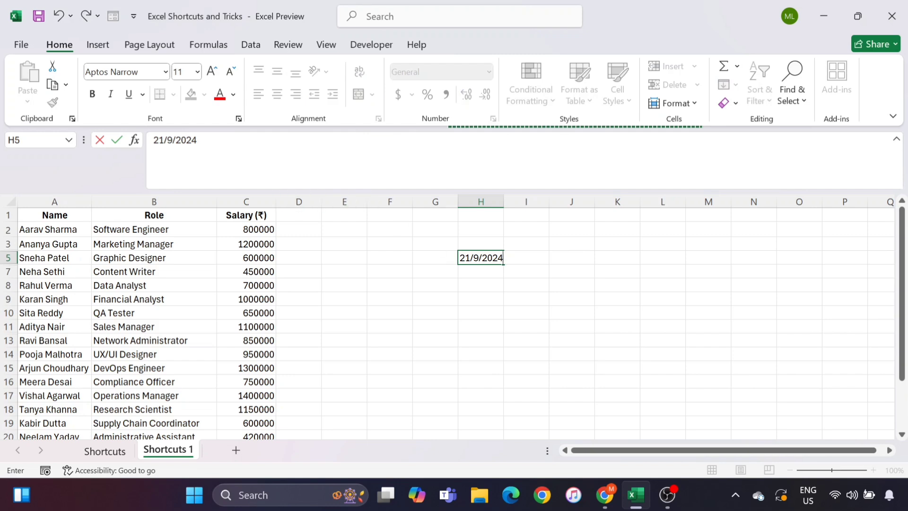
key(F2)
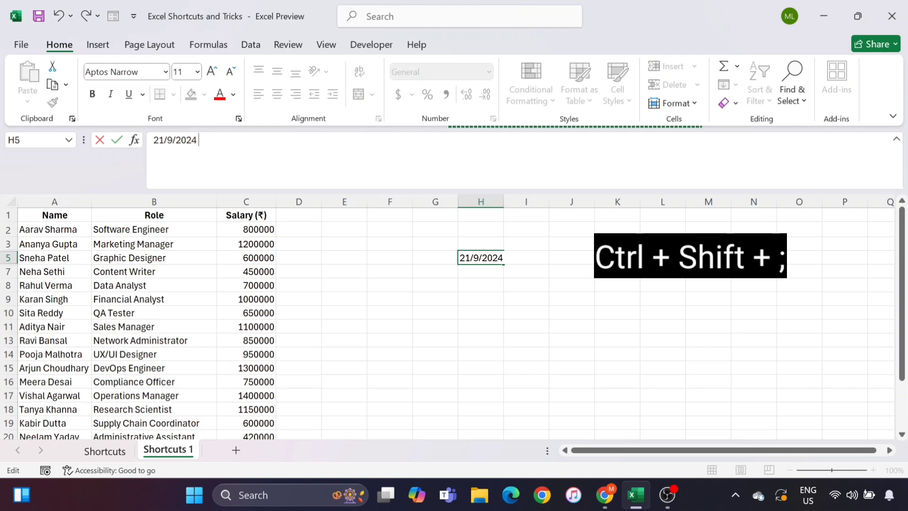
key(ctrl+shift+semicolon)
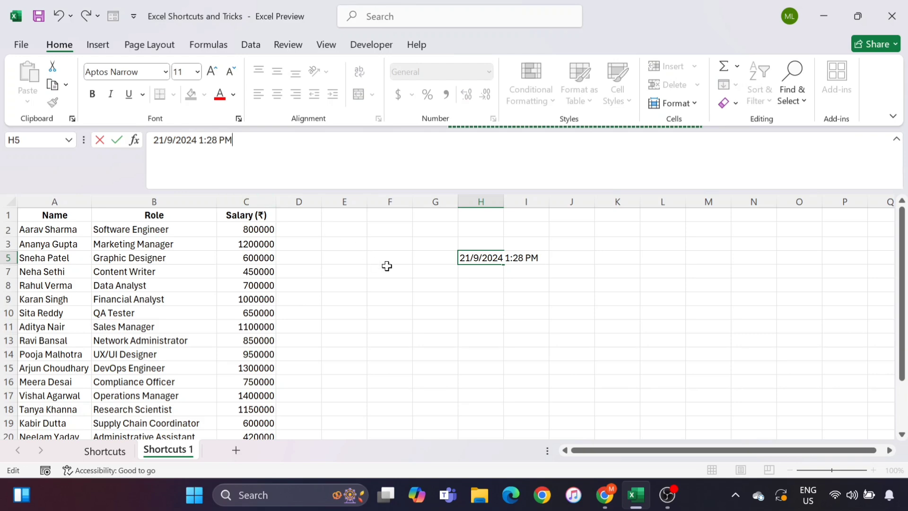
key(Return)
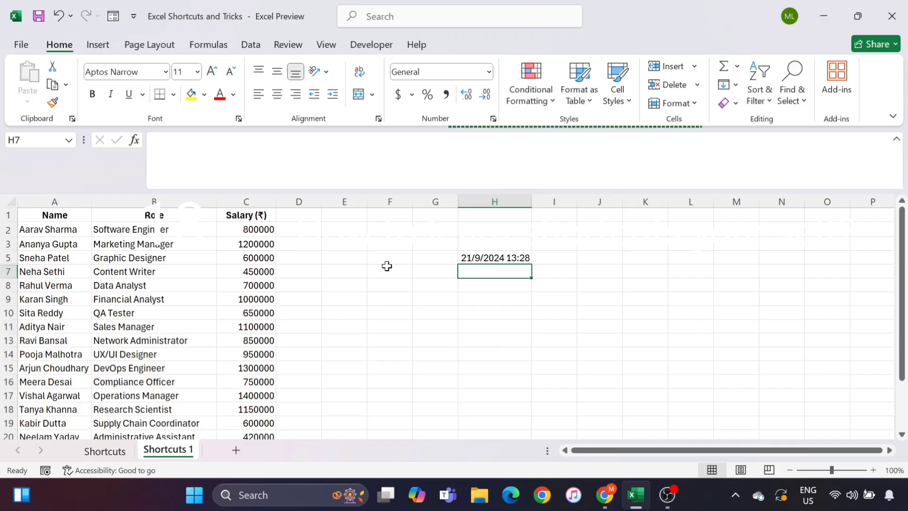
key(alt)
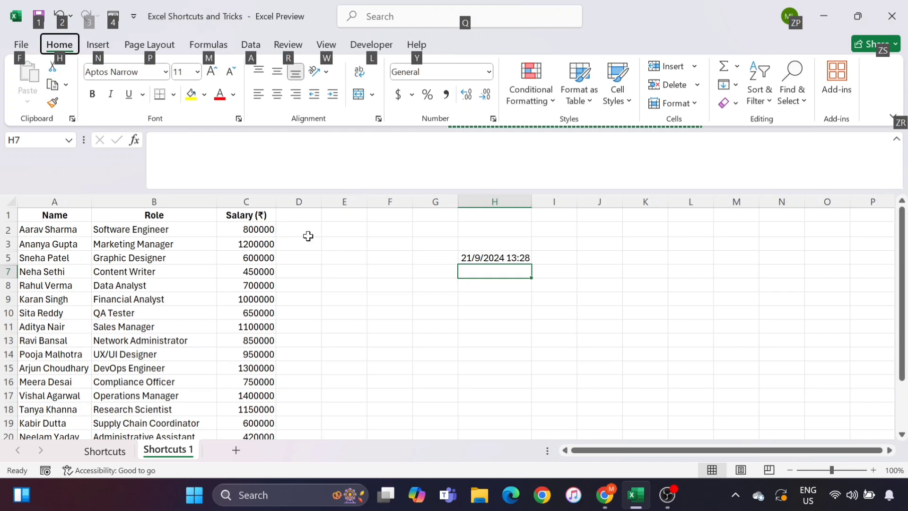
Switch the ribbon to the Formulas tab via the Alt, M KeyTips, then close the hints
click(364, 285)
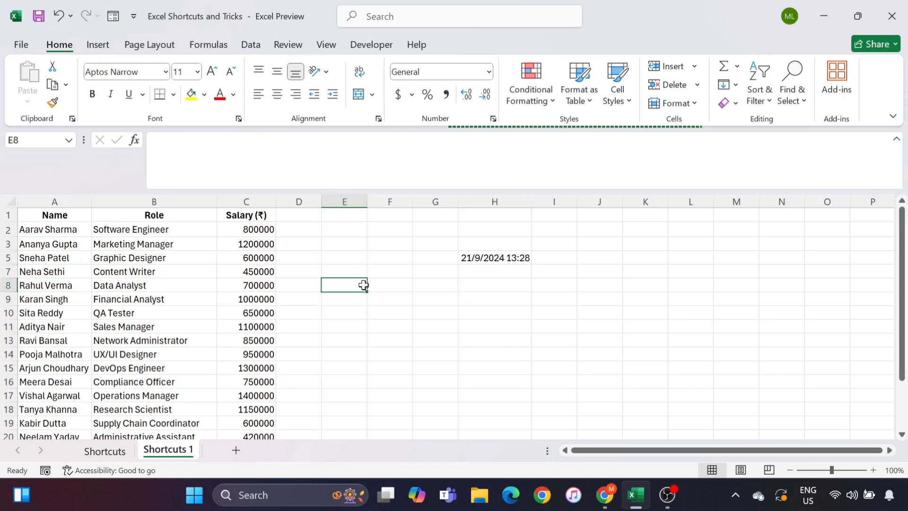
click(409, 299)
key(alt)
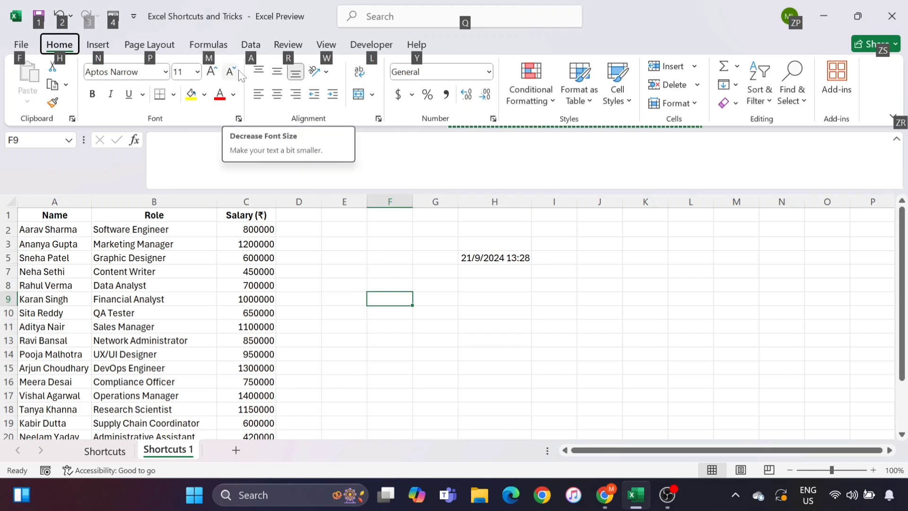
key(m)
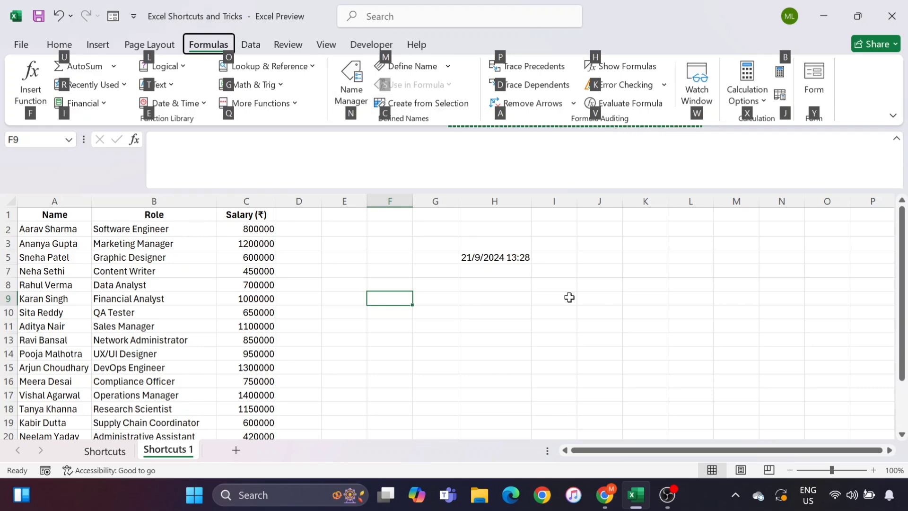
click(203, 290)
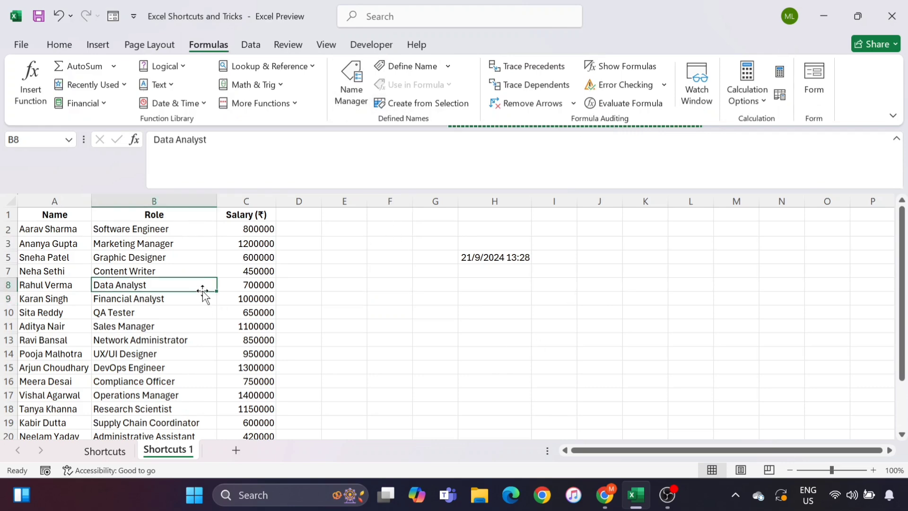